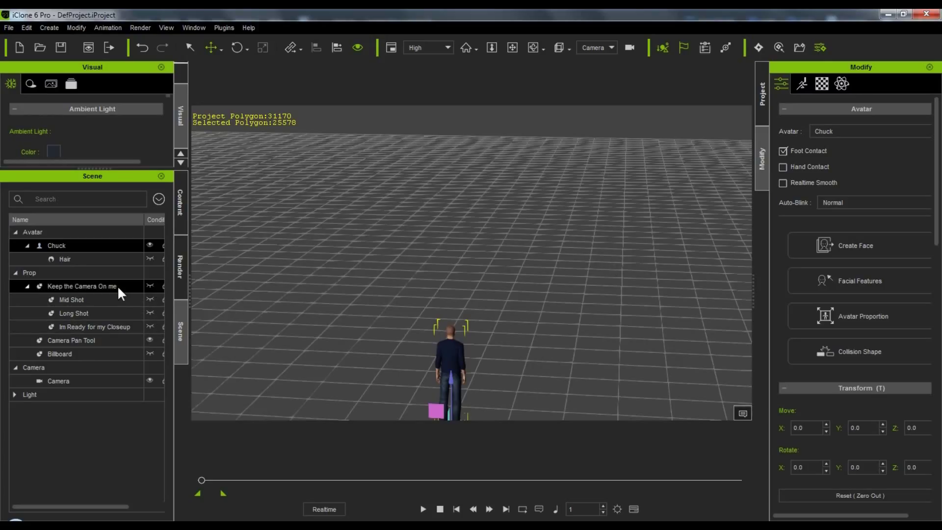
- Show the Keep the Camera On me prop with its sub-props briefly, and hide it again
{"action": "left_click", "coordinate": [150, 285]}
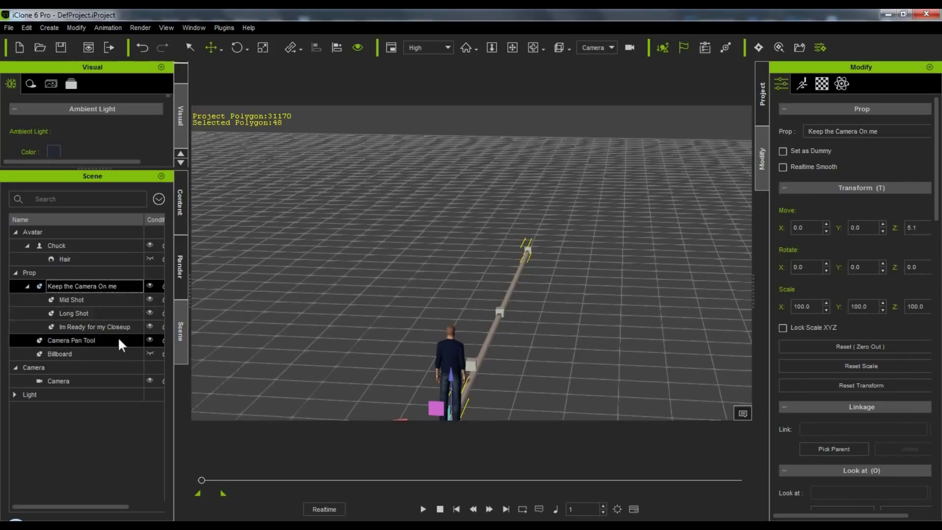
{"action": "left_click", "coordinate": [150, 285]}
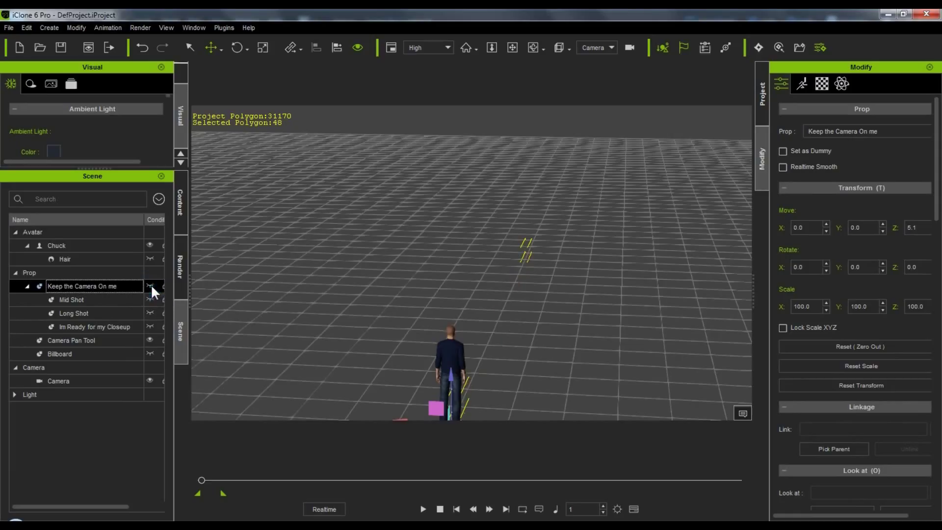
- Have Chuck perform the Walk_Forward move to a far point on the grid, and stop playback at the end
{"action": "left_click", "coordinate": [112, 243]}
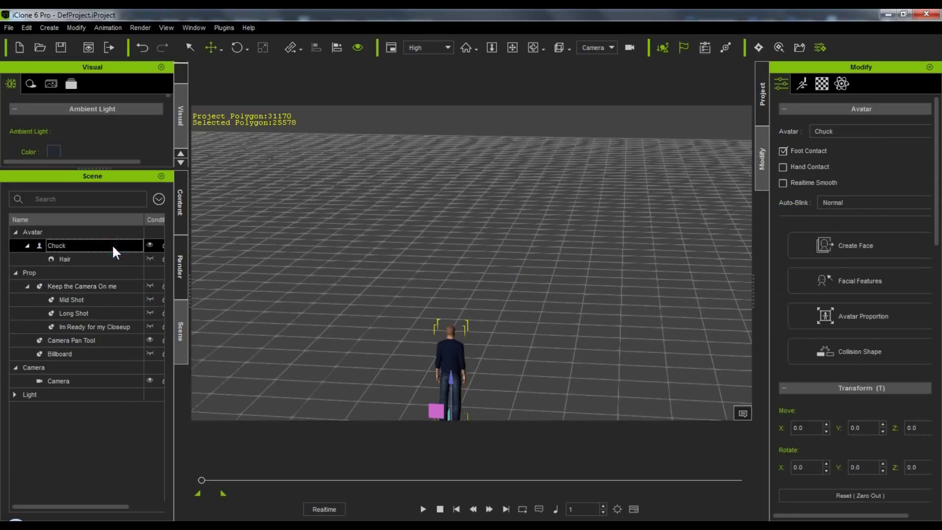
{"action": "left_click", "coordinate": [458, 398]}
{"action": "right_click", "coordinate": [458, 395]}
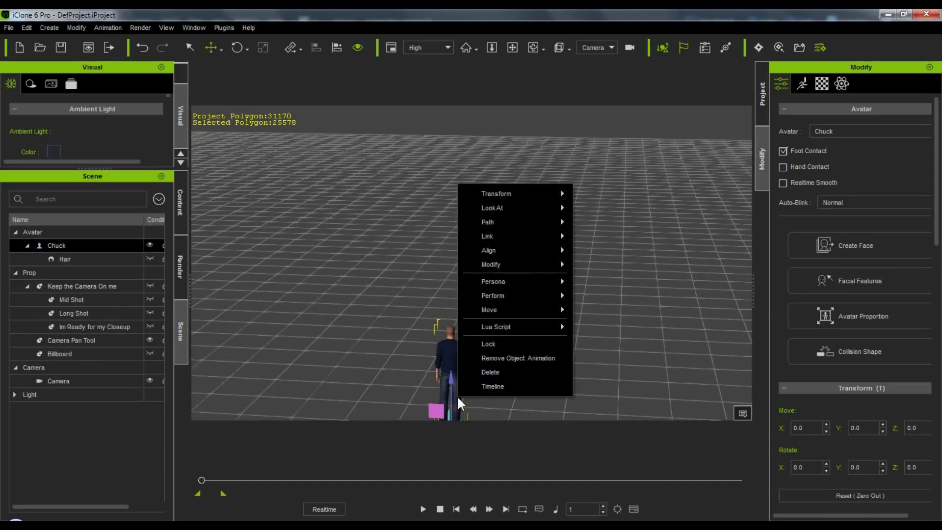
{"action": "mouse_move", "coordinate": [513, 310]}
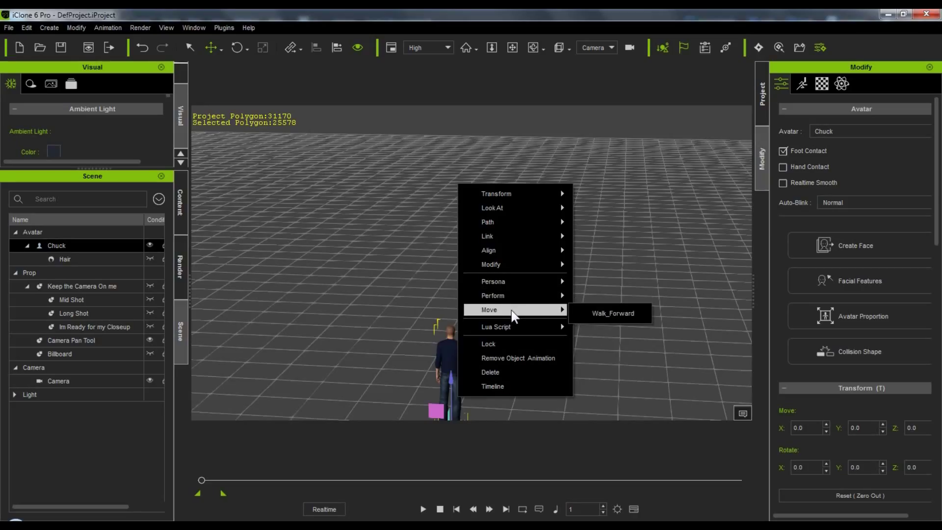
{"action": "left_click", "coordinate": [613, 320]}
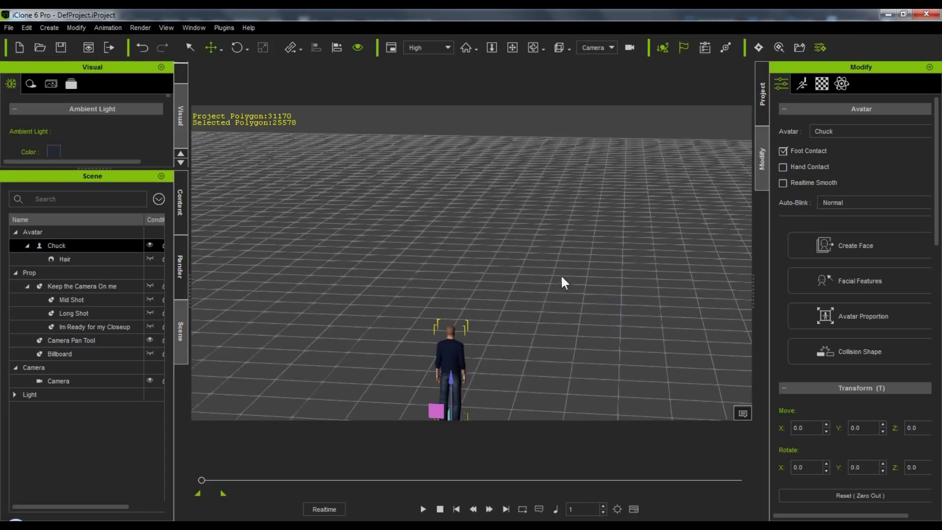
{"action": "left_click", "coordinate": [569, 154]}
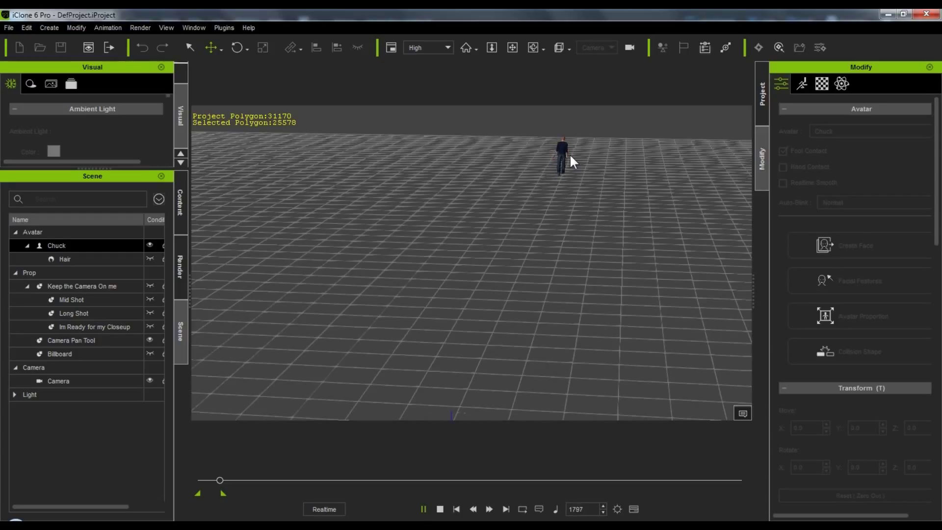
{"action": "left_click", "coordinate": [441, 510]}
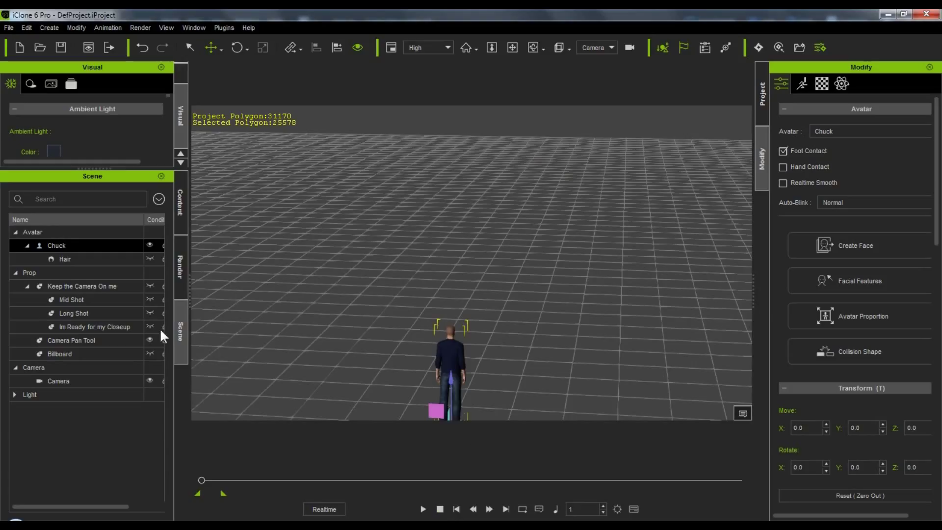
- Unhide the Keep the Camera On me prop, and briefly show the Billboard before hiding it again
{"action": "left_click", "coordinate": [150, 285]}
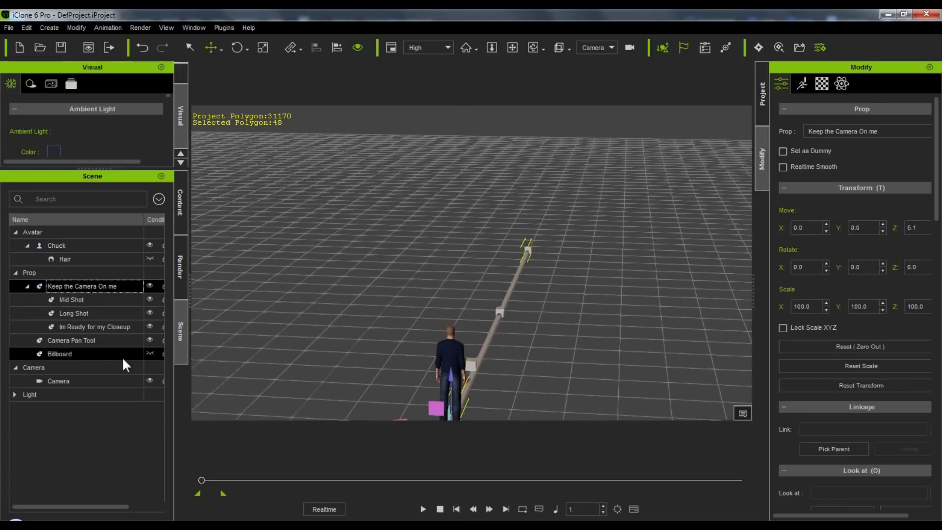
{"action": "left_click", "coordinate": [149, 352]}
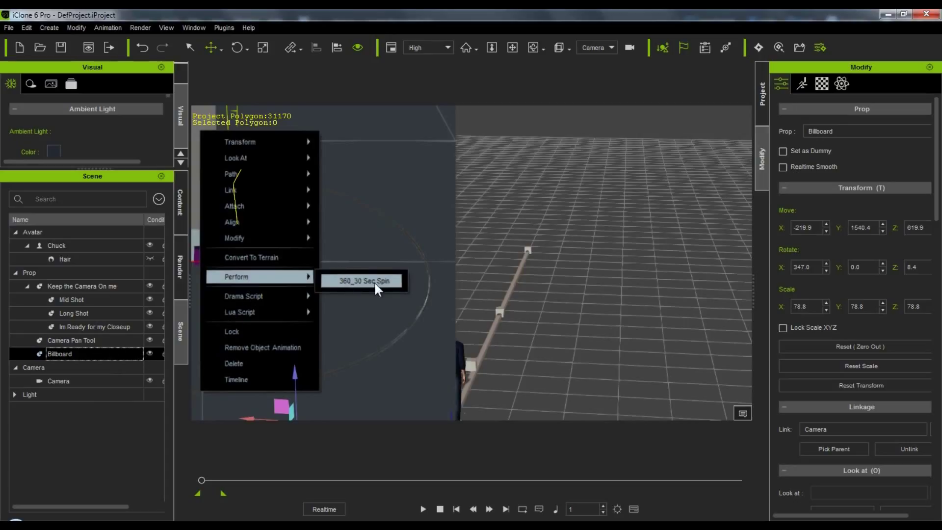
{"action": "left_click", "coordinate": [149, 353]}
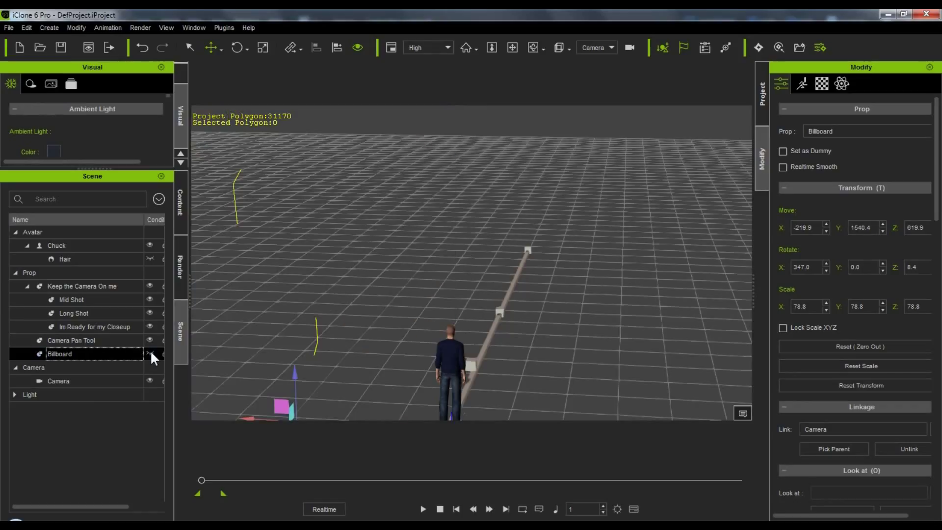
- Raise the Im Ready for my Closeup prop to Chuck's chest height, at a Z position of about 127.7
{"action": "left_click", "coordinate": [121, 283]}
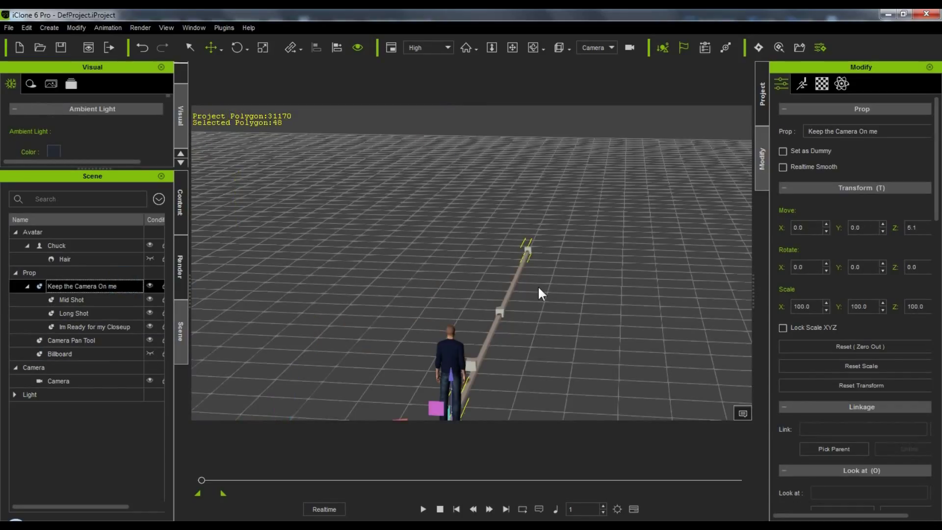
{"action": "key", "text": "f"}
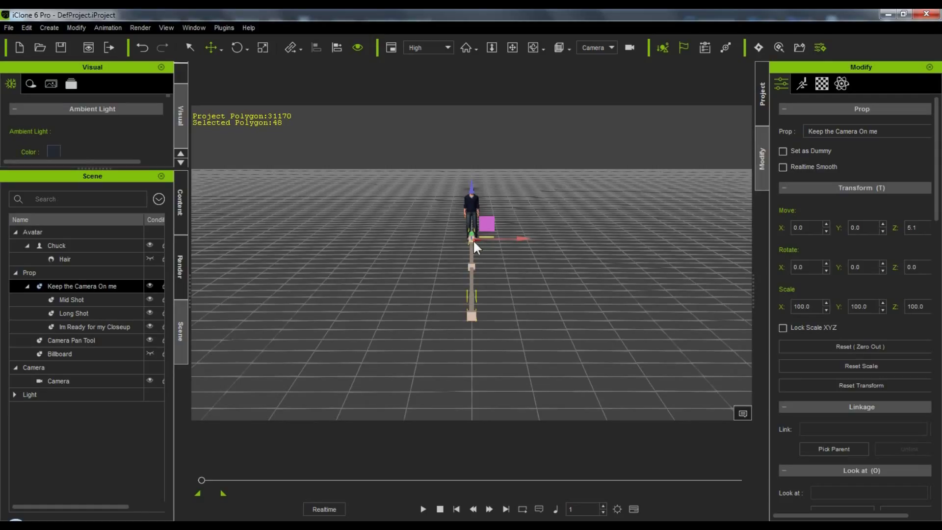
{"action": "left_click", "coordinate": [116, 326]}
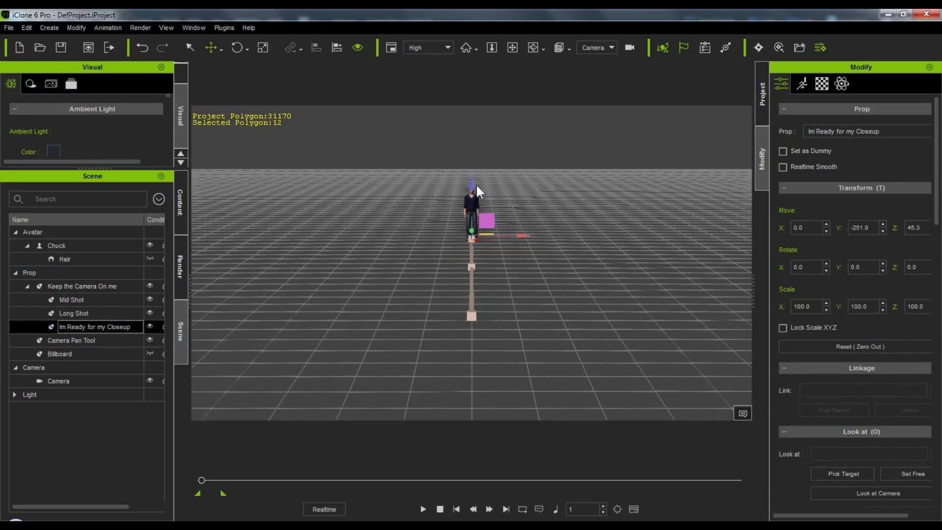
{"action": "left_click_drag", "start_coordinate": [475, 184], "coordinate": [475, 159]}
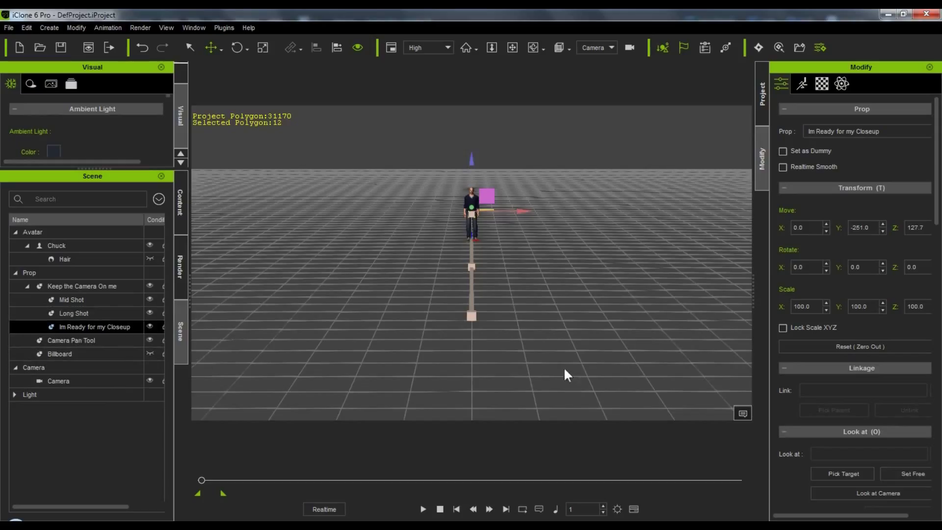
- Link the camera to the Long Shot prop as its parent
{"action": "left_click", "coordinate": [123, 287]}
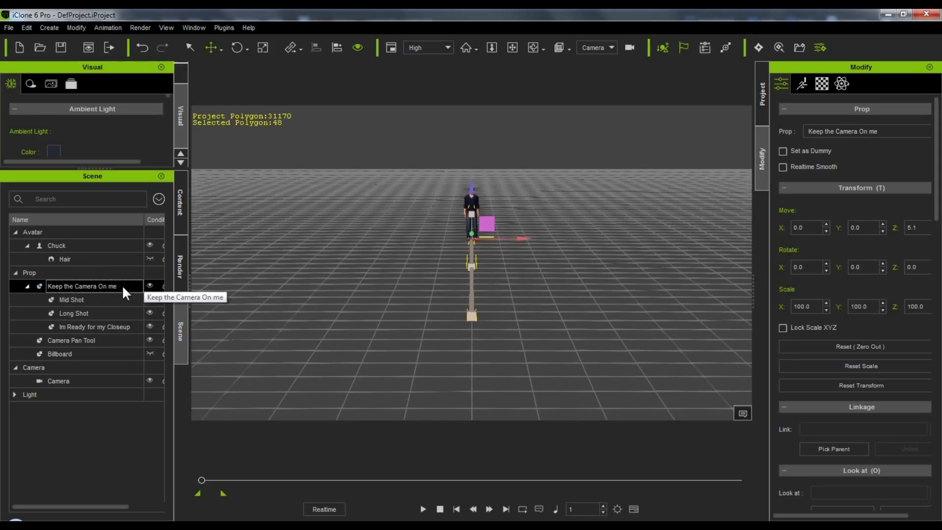
{"action": "left_click", "coordinate": [97, 379]}
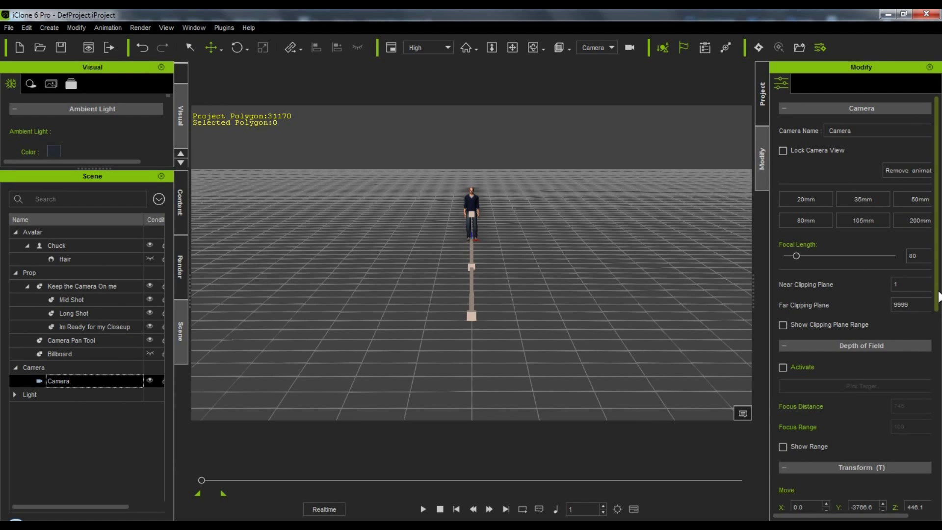
{"action": "left_click", "coordinate": [935, 292]}
{"action": "scroll", "coordinate": [874, 375], "scroll_direction": "down", "scroll_amount": 9}
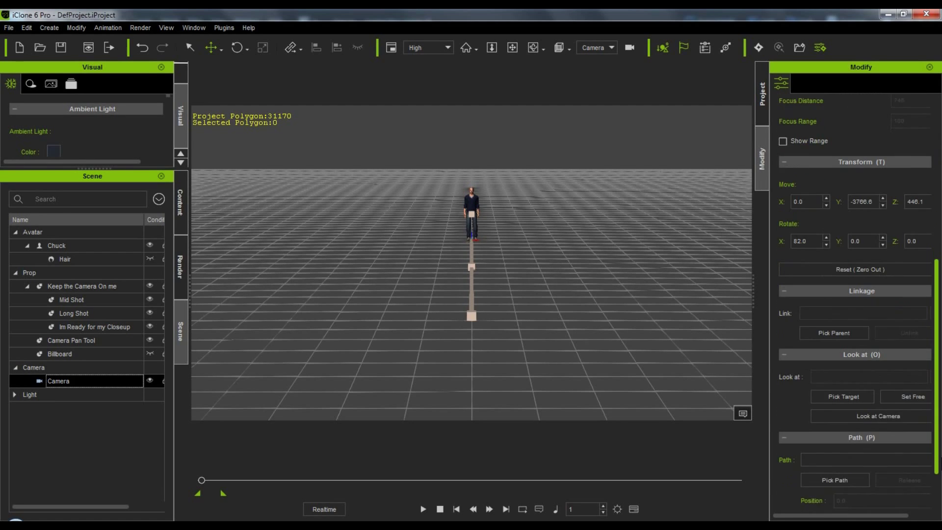
{"action": "left_click", "coordinate": [830, 324]}
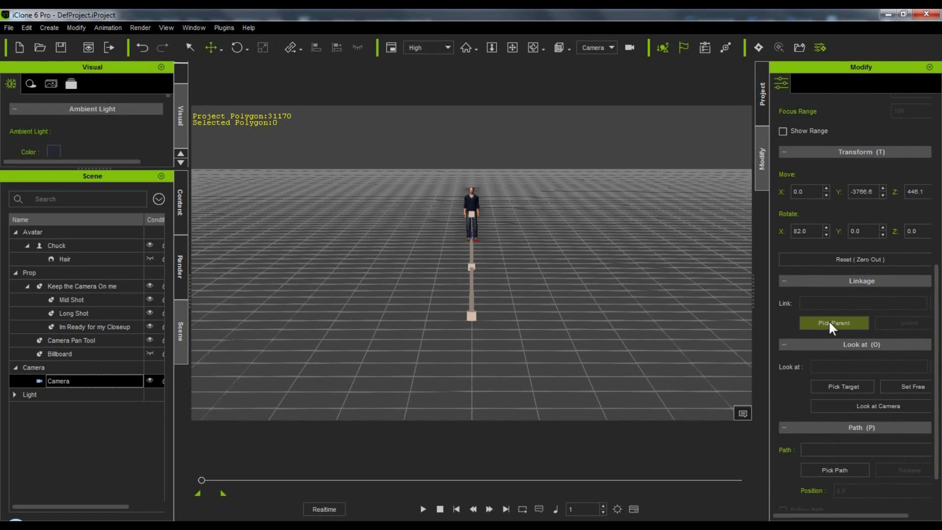
{"action": "left_click", "coordinate": [828, 321]}
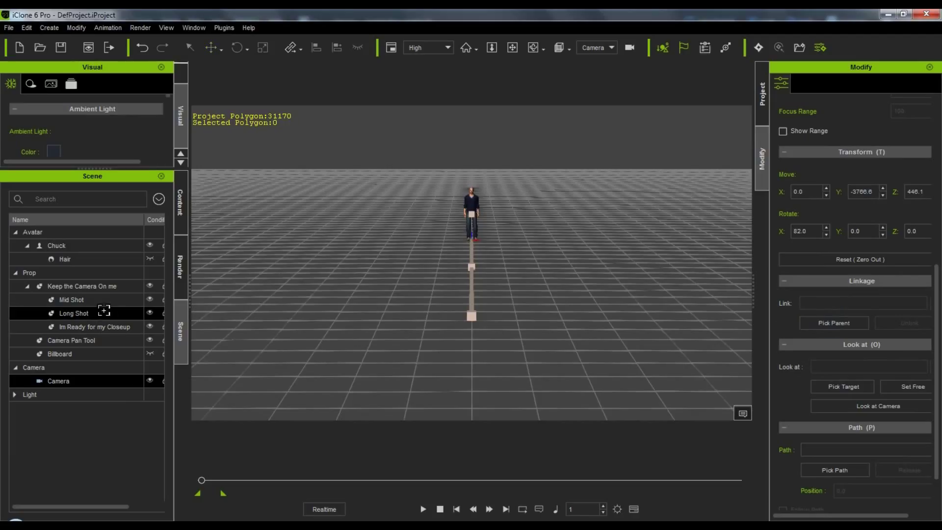
{"action": "left_click", "coordinate": [99, 316]}
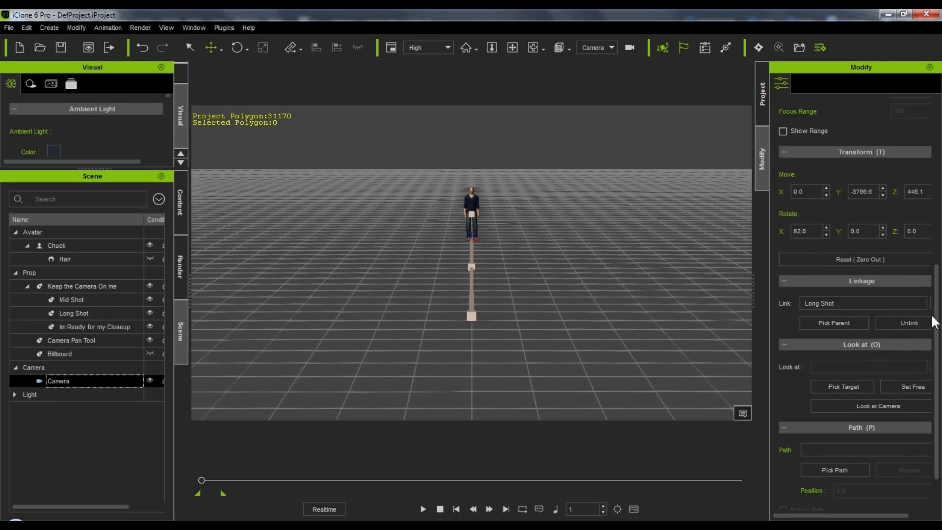
- Align the camera to the Long Shot sub-node by position only in the link settings
{"action": "left_click_drag", "start_coordinate": [761, 304], "coordinate": [747, 302]}
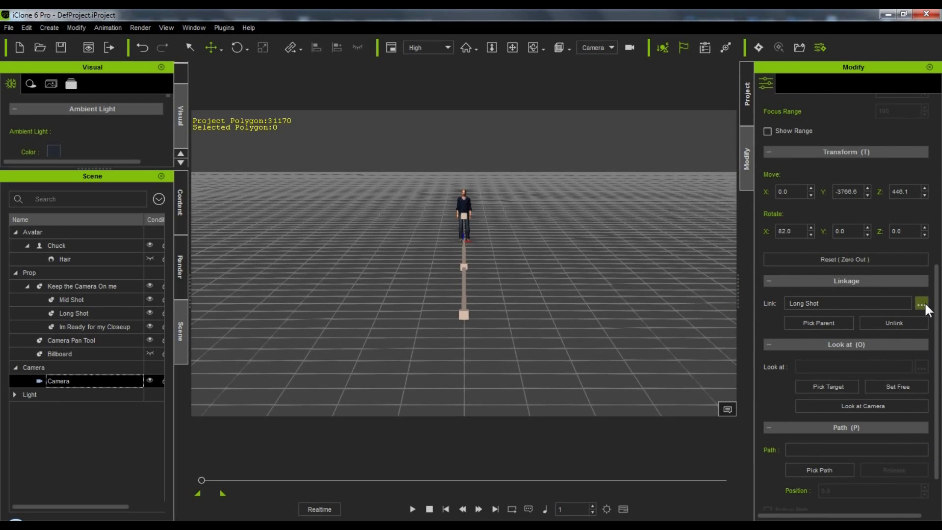
{"action": "left_click", "coordinate": [923, 305]}
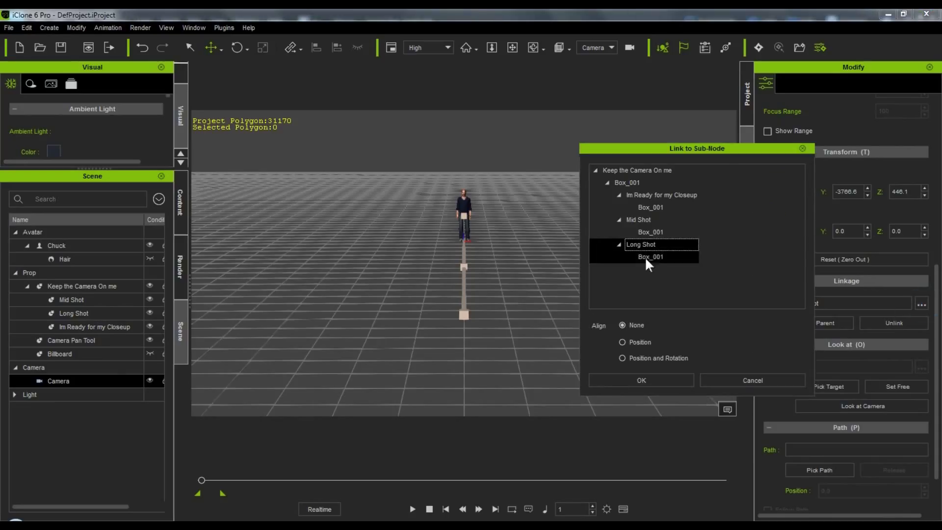
{"action": "left_click", "coordinate": [625, 341]}
{"action": "left_click", "coordinate": [649, 379]}
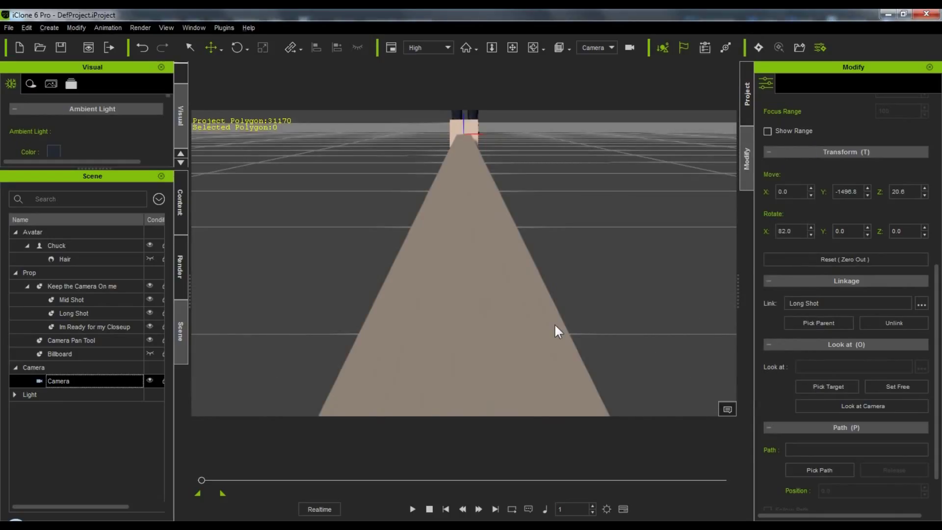
- Tilt the camera to an X rotation of about 89.5 and pull it back to Y about -1586.3, checking the framing with the rig prop hidden
{"action": "right_click_drag", "start_coordinate": [555, 325], "coordinate": [559, 376]}
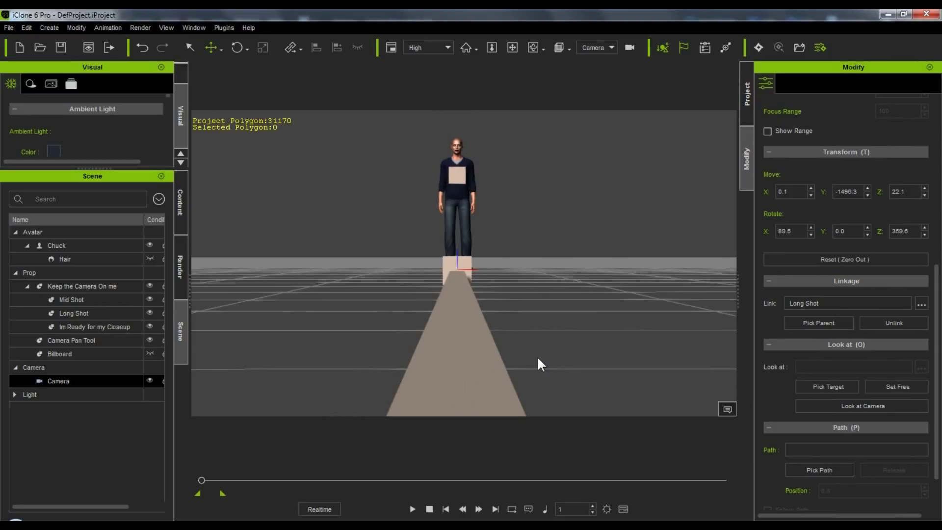
{"action": "scroll", "coordinate": [537, 356], "scroll_direction": "up", "scroll_amount": 2}
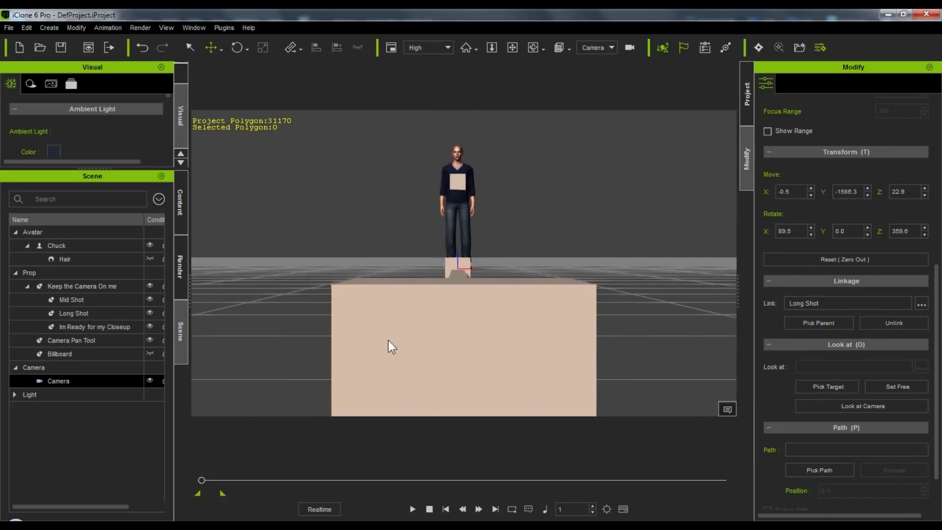
{"action": "left_click", "coordinate": [150, 286]}
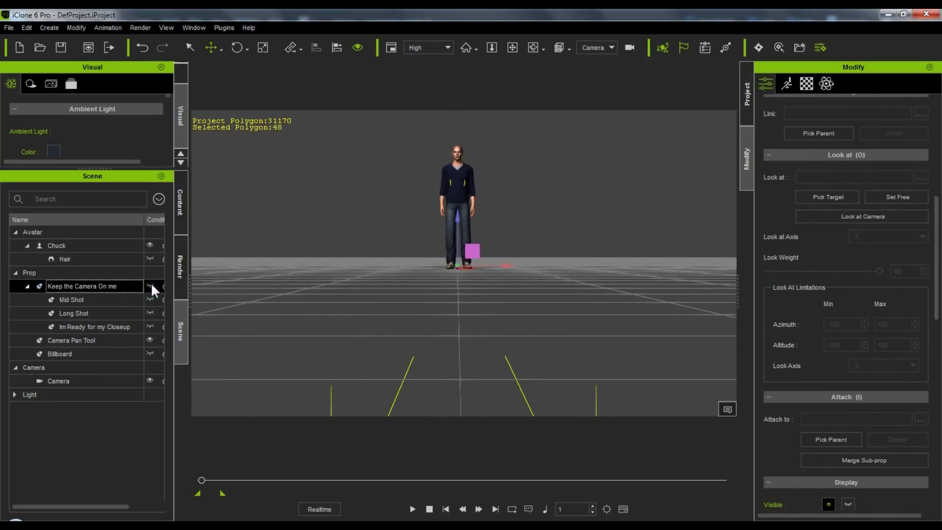
{"action": "left_click", "coordinate": [151, 285]}
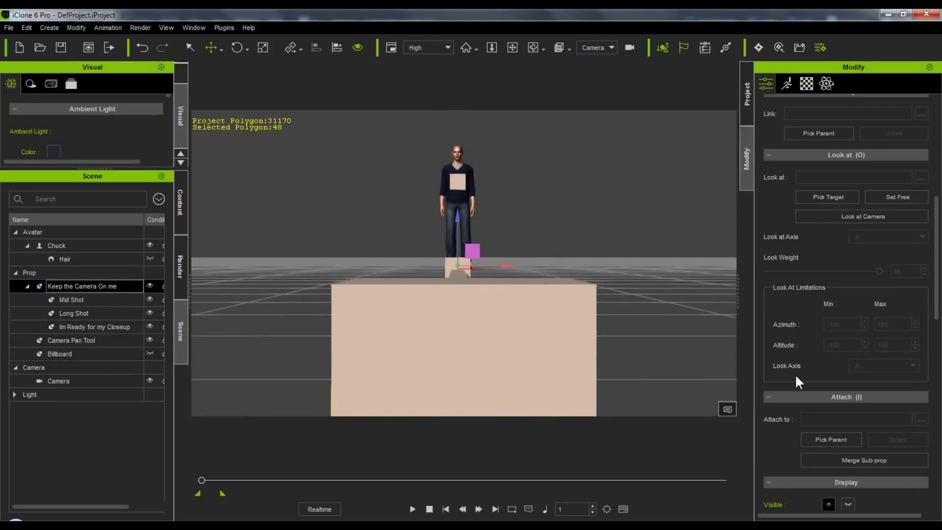
- Attach the Keep the Camera On me prop to Chuck
{"action": "left_click", "coordinate": [108, 382]}
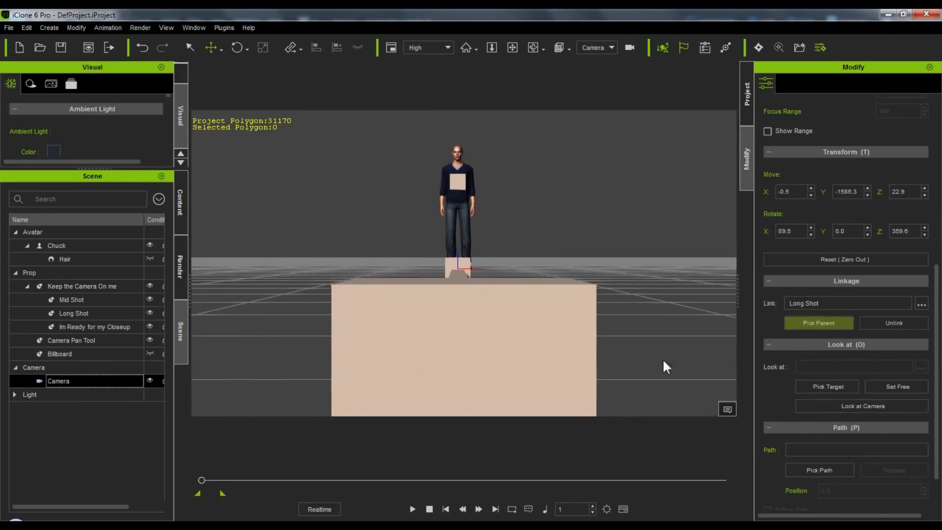
{"action": "left_click", "coordinate": [91, 284]}
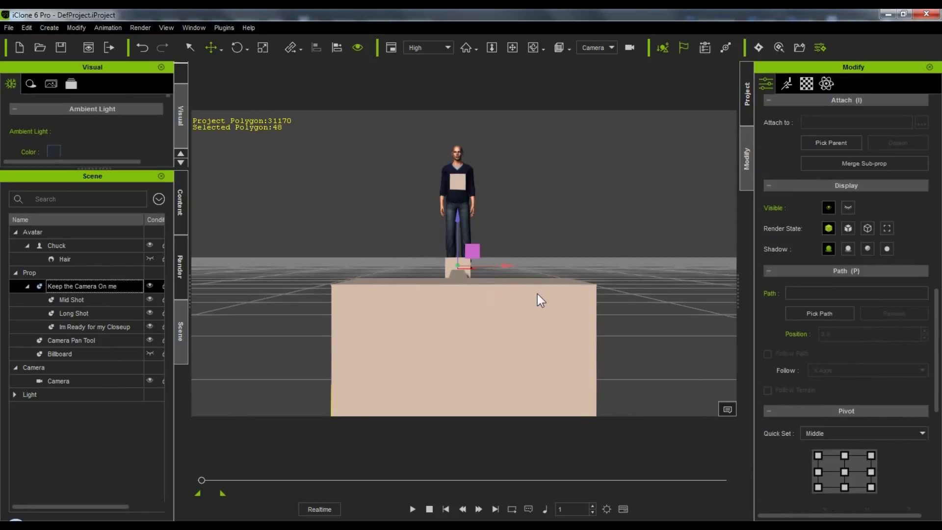
{"action": "left_click", "coordinate": [834, 143]}
{"action": "left_click", "coordinate": [83, 248]}
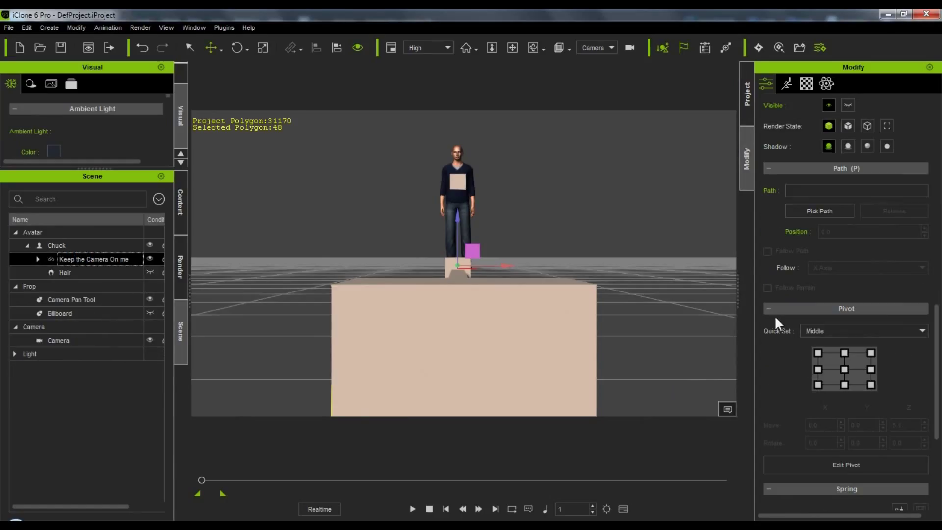
{"action": "scroll", "coordinate": [850, 314], "scroll_direction": "up", "scroll_amount": 6}
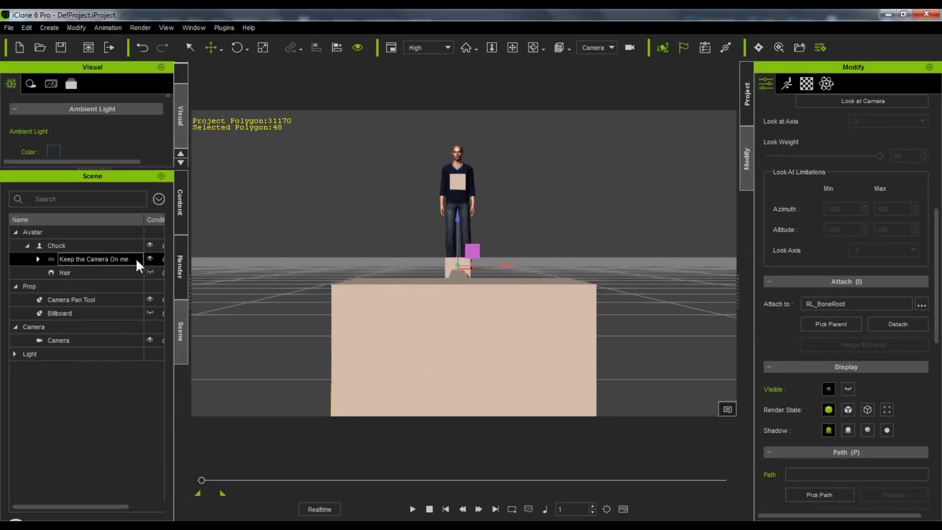
- Apply the 360_30 Sec Spin performance to the Keep the Camera On me prop, and stop playback at the end
{"action": "right_click", "coordinate": [464, 277]}
{"action": "mouse_move", "coordinate": [533, 398]}
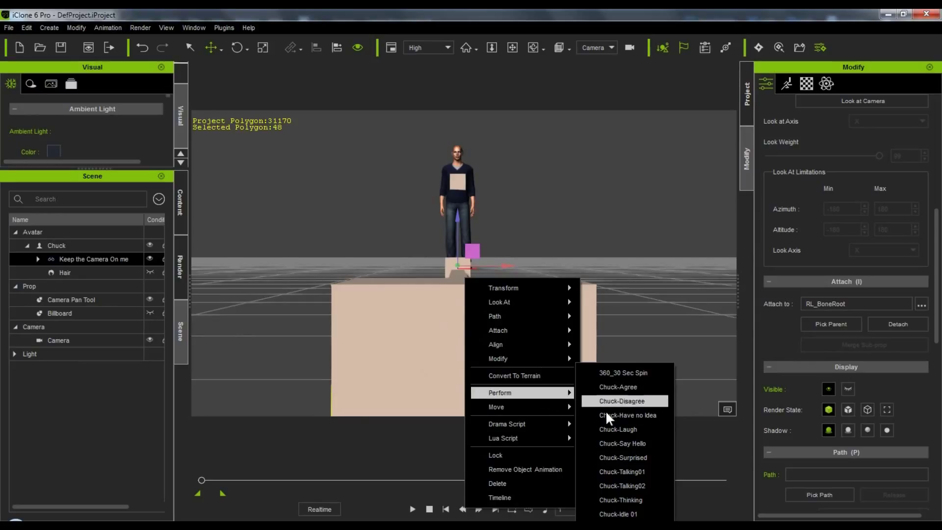
{"action": "left_click", "coordinate": [628, 374]}
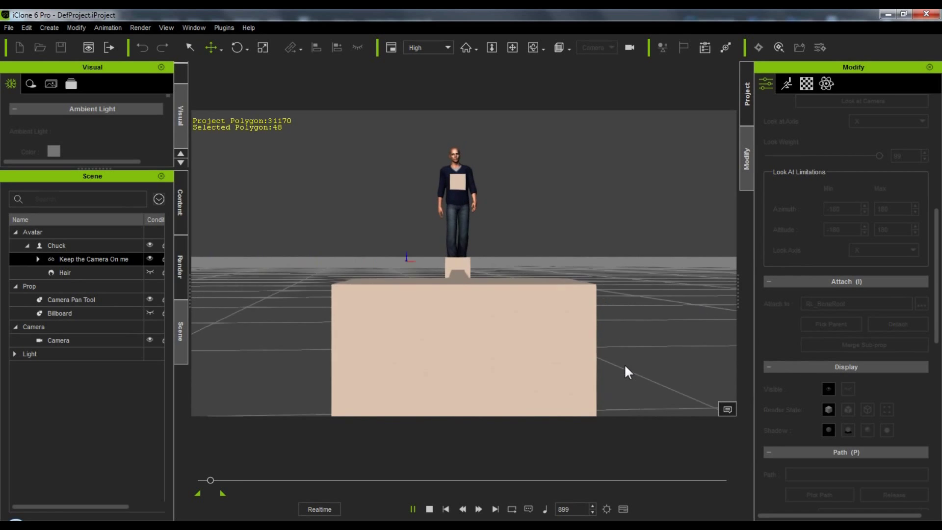
{"action": "key", "text": "space"}
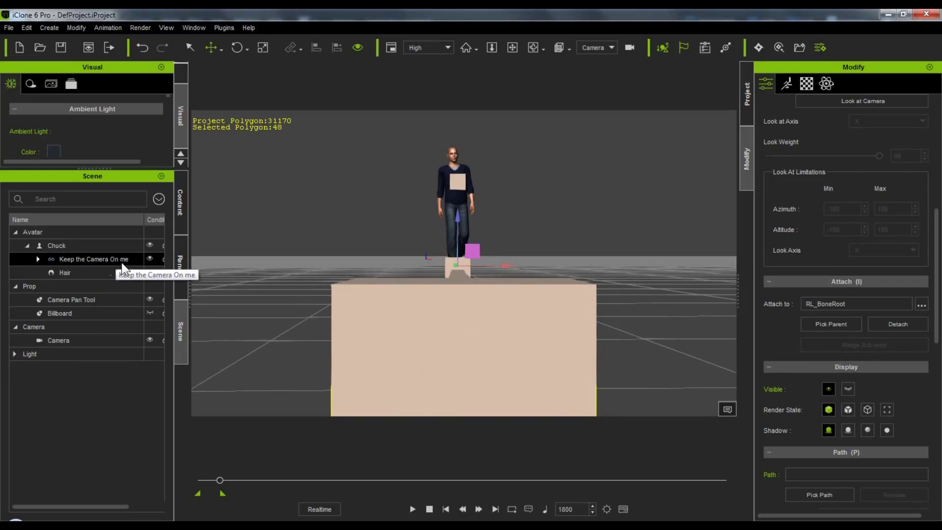
- At frame 1472, link the camera to the Im Ready for my Closeup node, aligned by position only
{"action": "left_click", "coordinate": [38, 259]}
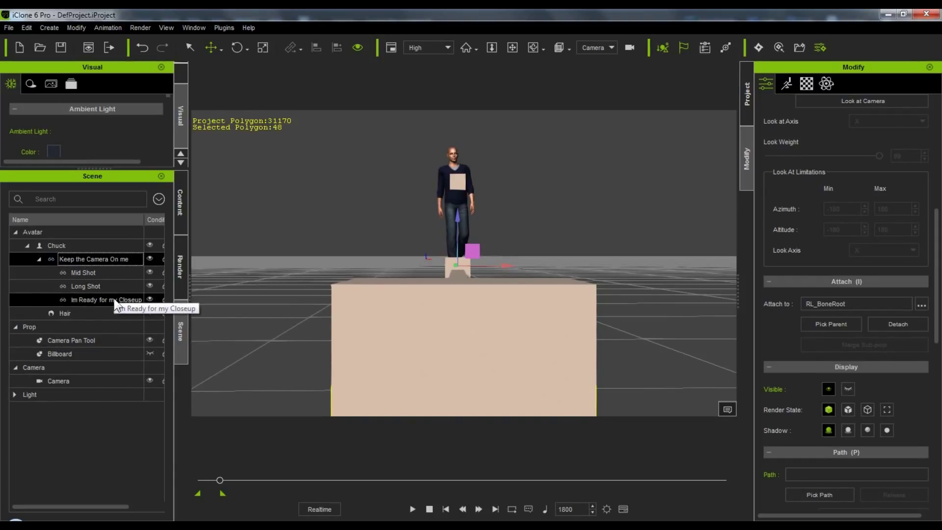
{"action": "left_click", "coordinate": [87, 381]}
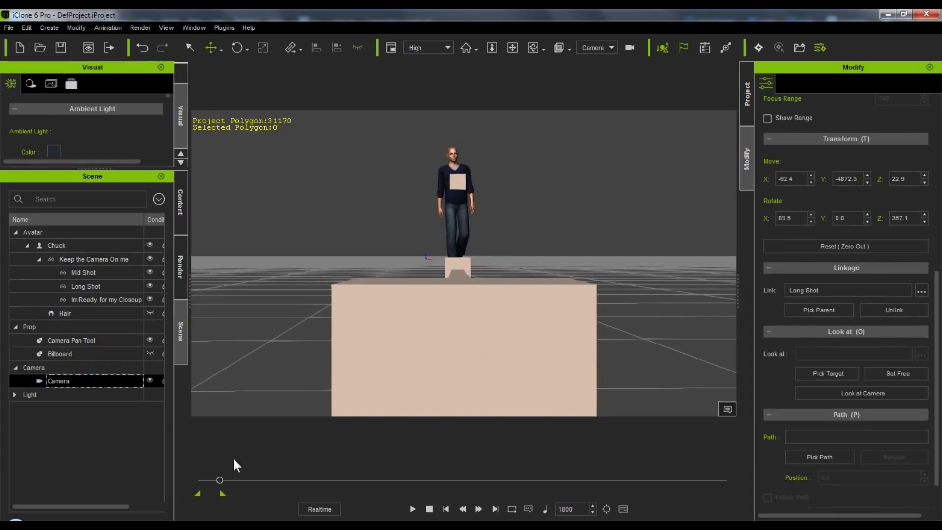
{"action": "left_click_drag", "start_coordinate": [220, 480], "coordinate": [216, 483]}
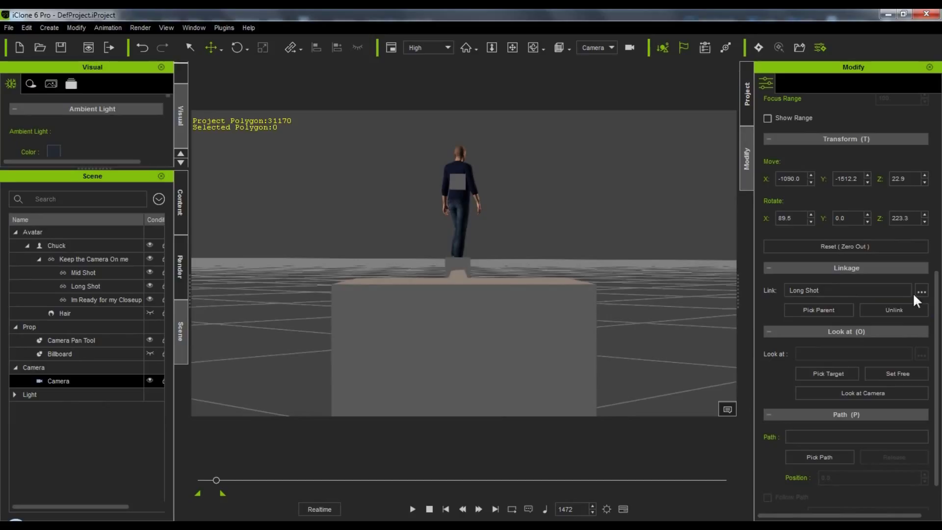
{"action": "left_click", "coordinate": [821, 307]}
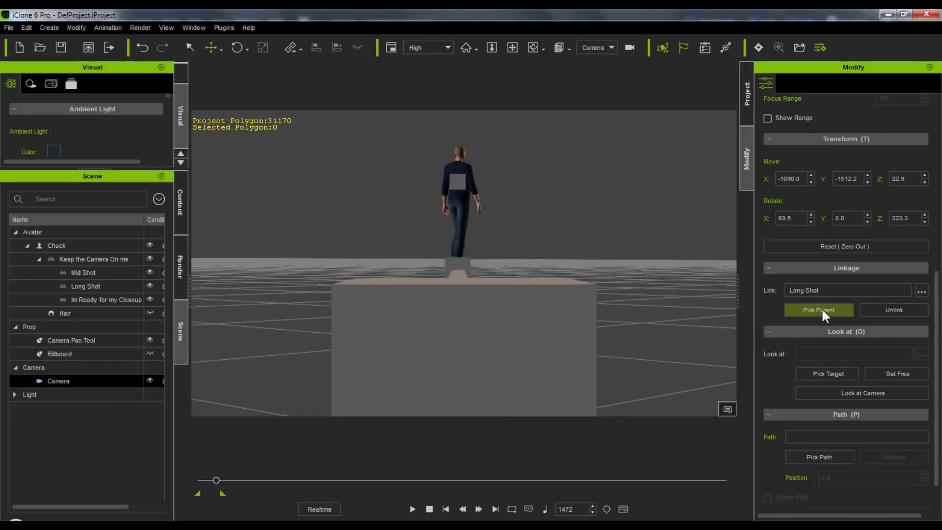
{"action": "left_click", "coordinate": [127, 301]}
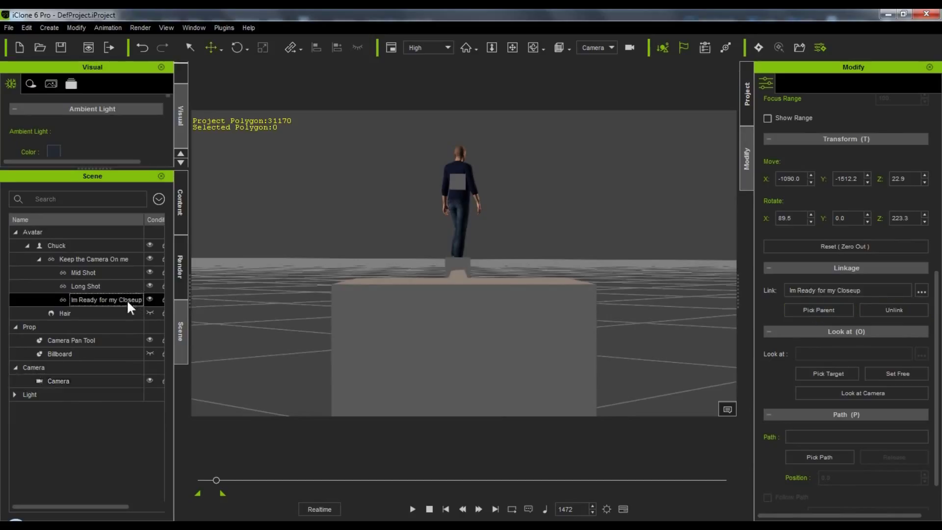
{"action": "left_click", "coordinate": [920, 290]}
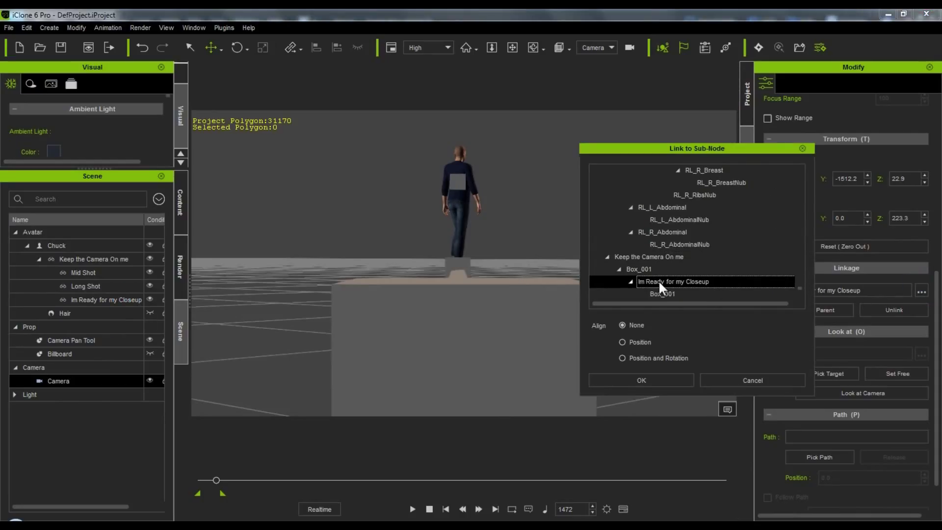
{"action": "left_click", "coordinate": [622, 342]}
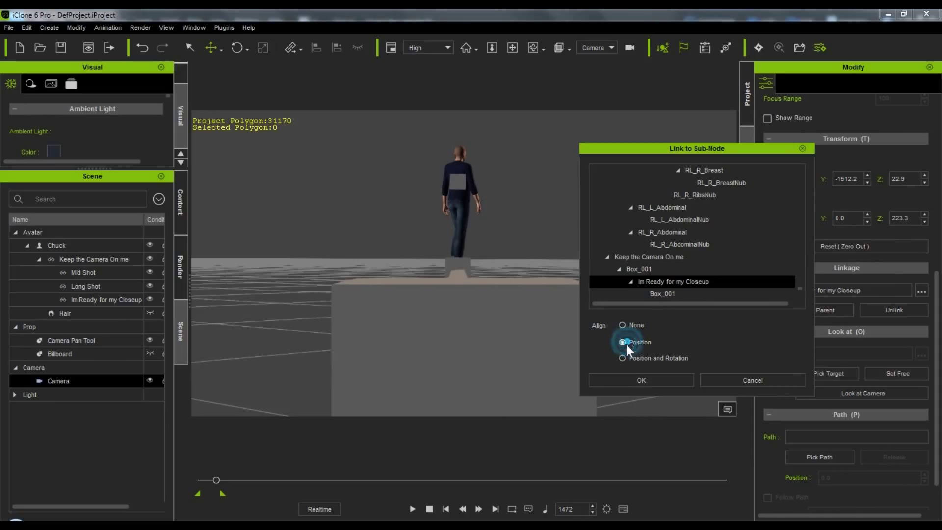
{"action": "left_click", "coordinate": [642, 378]}
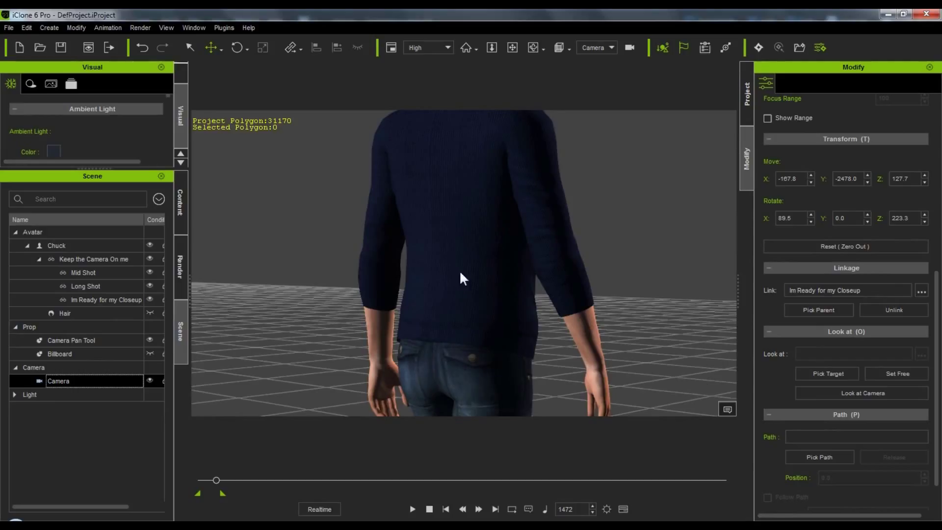
- Return to the first frame and raise the Im Ready for my Closeup box to Chuck's head height
{"action": "left_click", "coordinate": [430, 509]}
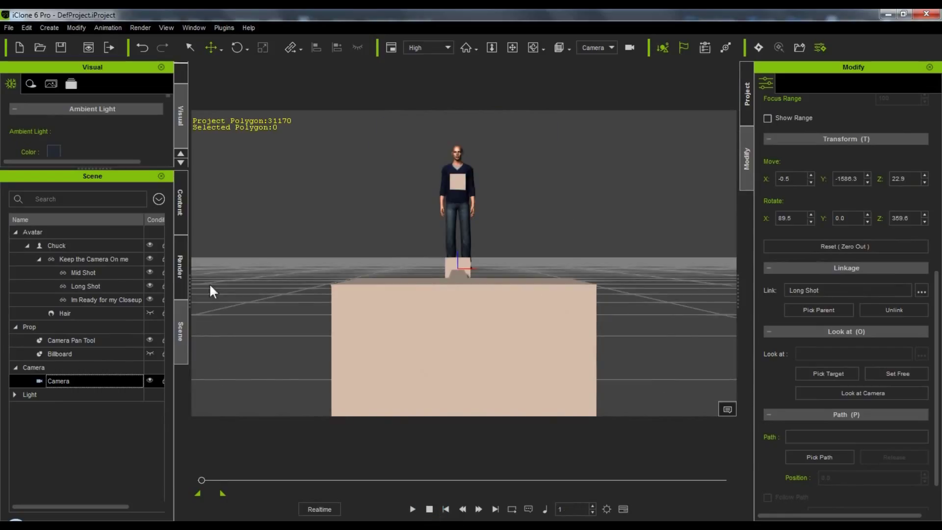
{"action": "left_click", "coordinate": [118, 298]}
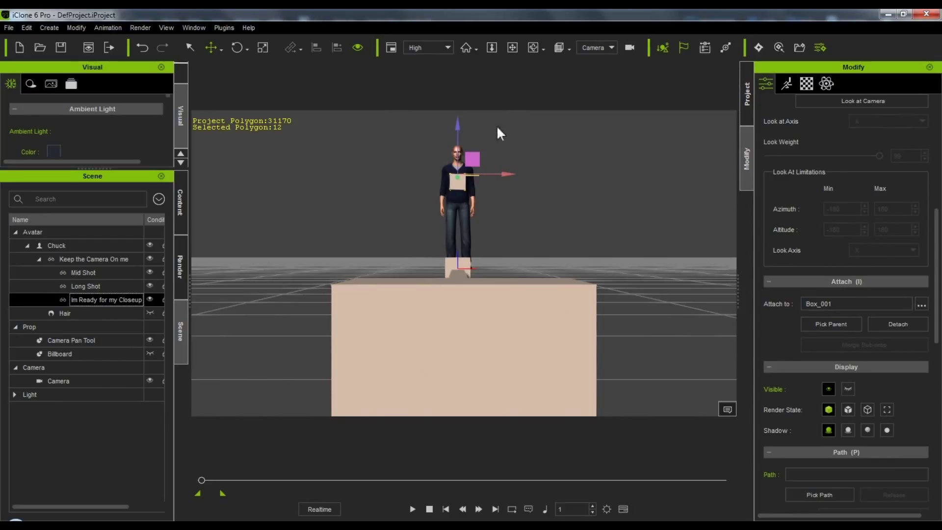
{"action": "left_click_drag", "start_coordinate": [461, 128], "coordinate": [461, 96]}
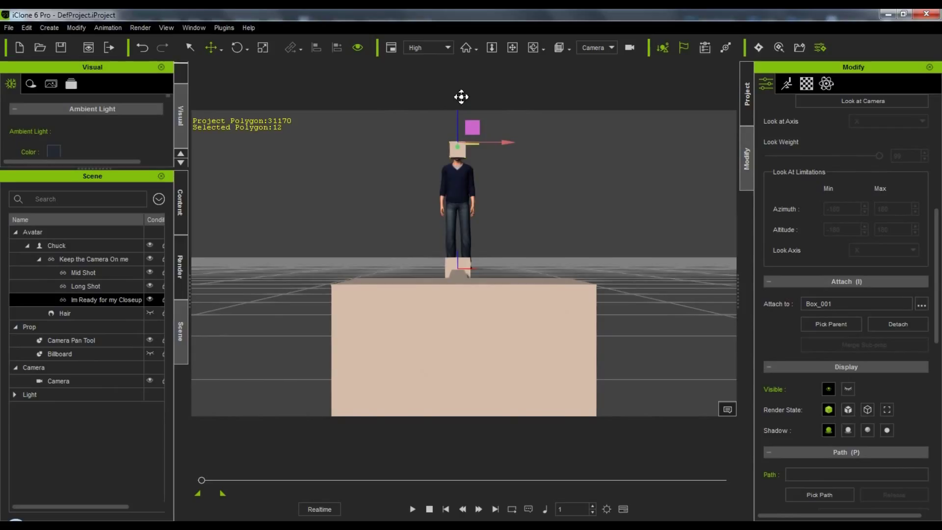
{"action": "left_click_drag", "start_coordinate": [461, 97], "coordinate": [461, 95]}
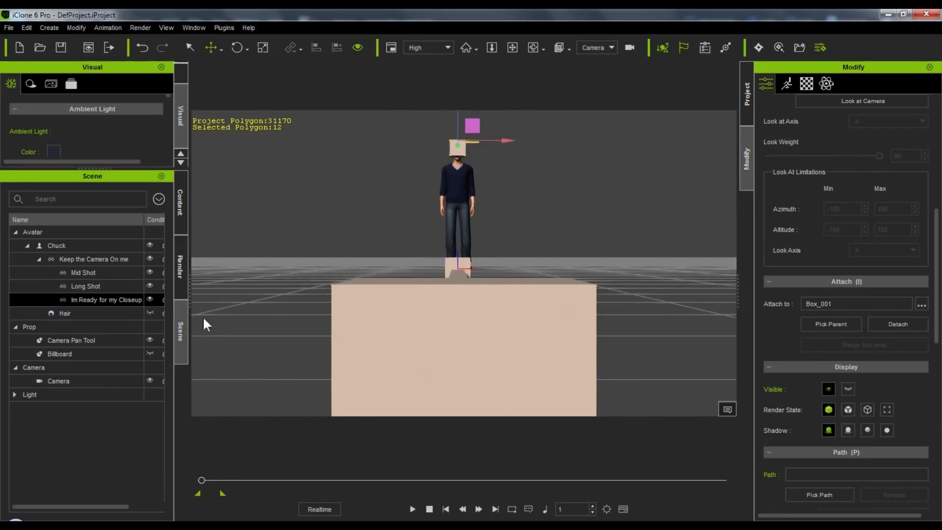
- At frame 766, link the camera to the Mid Shot node, aligned by position only
{"action": "left_click_drag", "start_coordinate": [203, 478], "coordinate": [208, 478]}
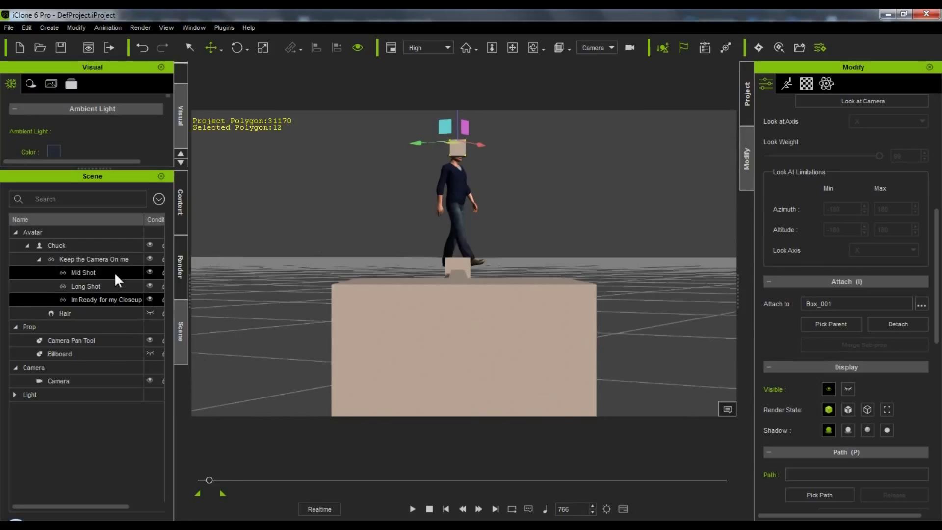
{"action": "left_click", "coordinate": [92, 380]}
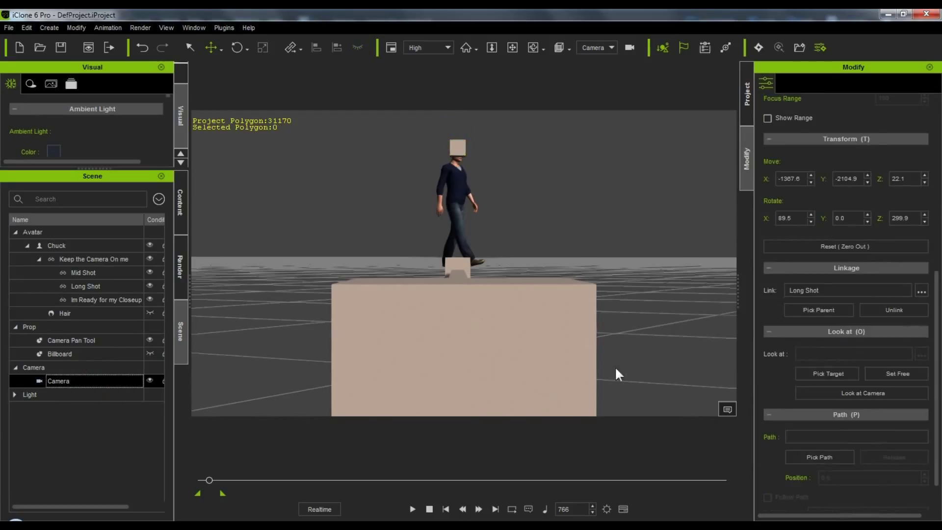
{"action": "left_click", "coordinate": [824, 308]}
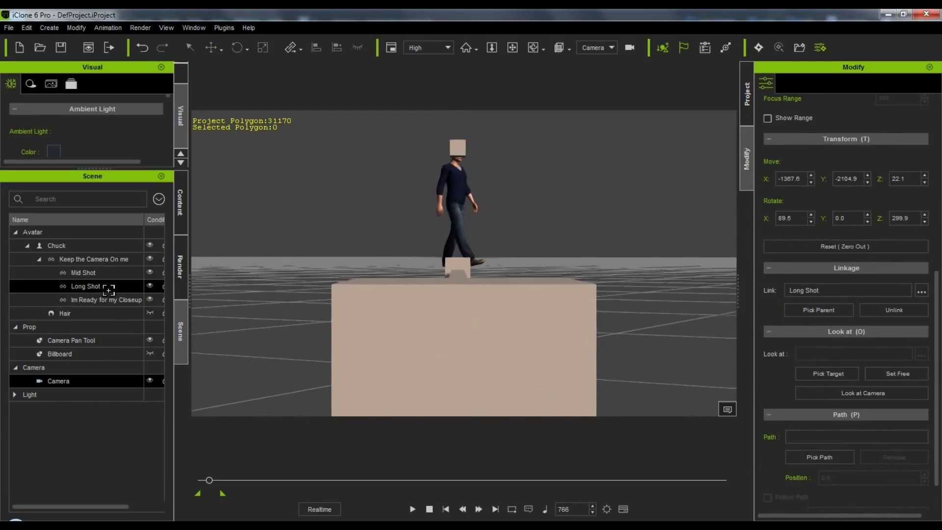
{"action": "left_click", "coordinate": [101, 275]}
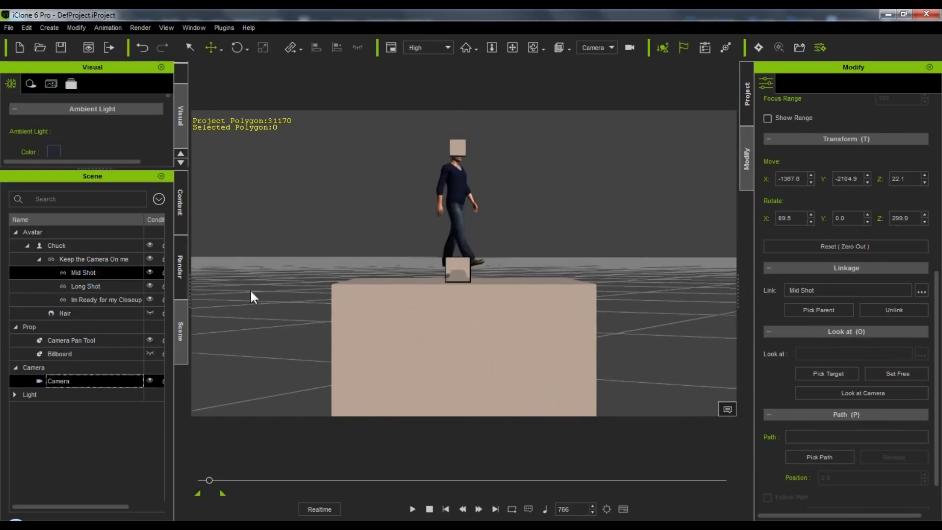
{"action": "left_click", "coordinate": [923, 292]}
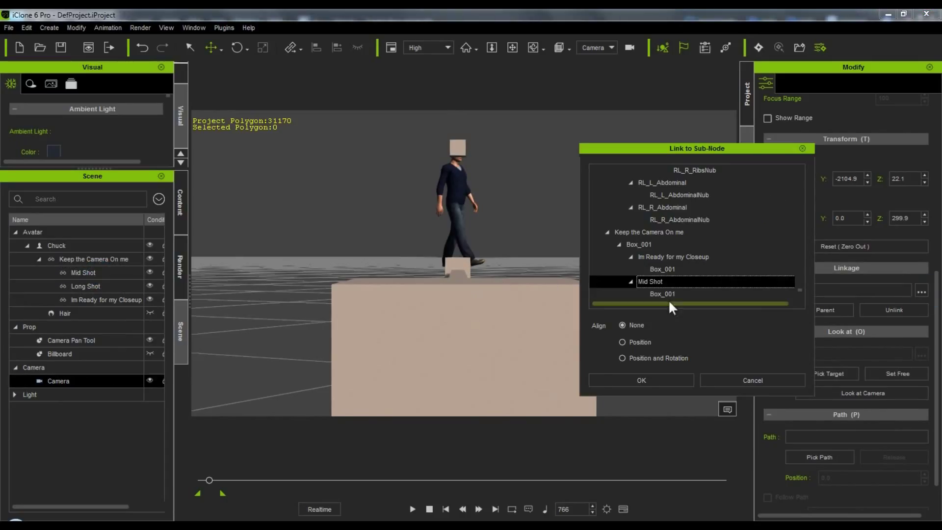
{"action": "left_click", "coordinate": [623, 342]}
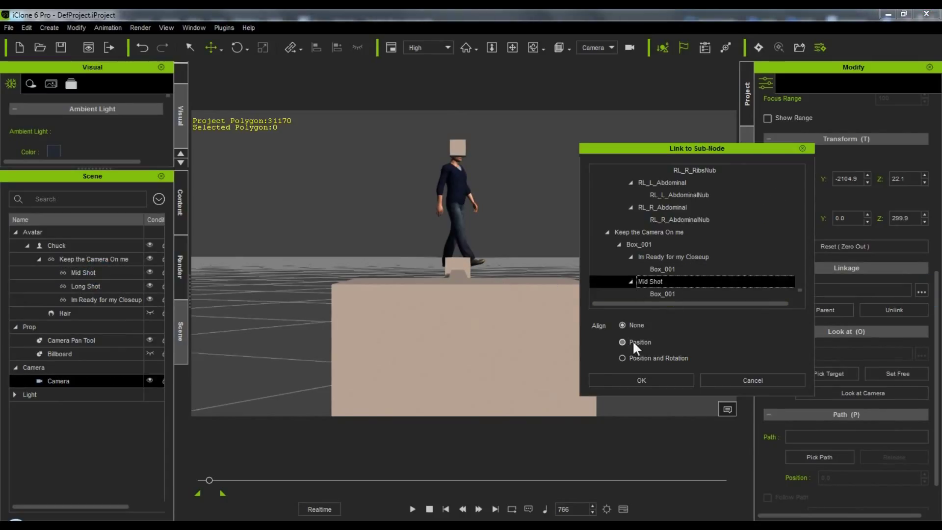
{"action": "left_click", "coordinate": [630, 383]}
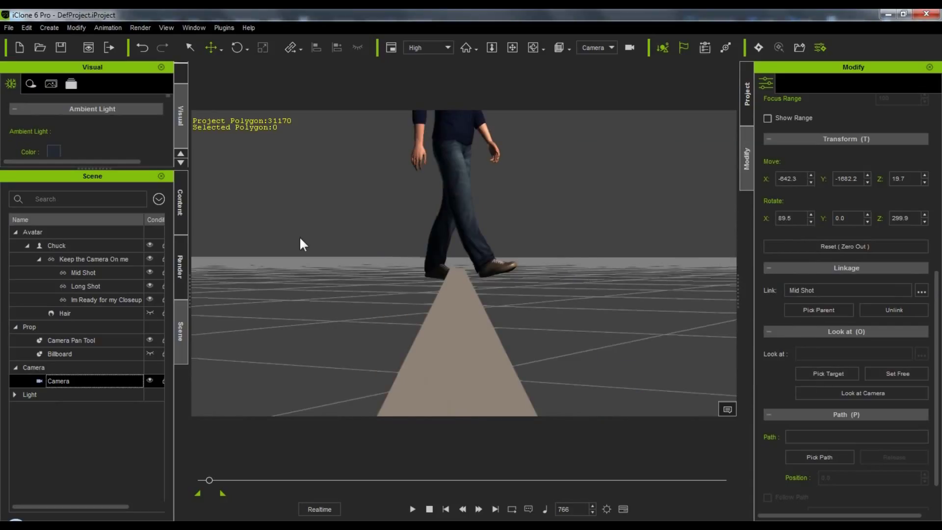
- Return to the first frame and hide the Keep the Camera On me prop attached to Chuck
{"action": "left_click", "coordinate": [429, 509]}
{"action": "left_click", "coordinate": [88, 246]}
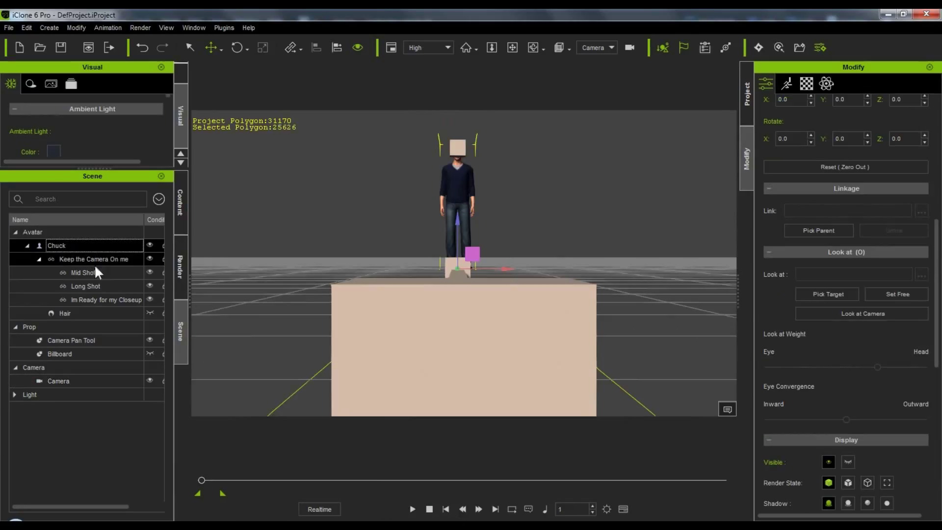
{"action": "left_click", "coordinate": [38, 258]}
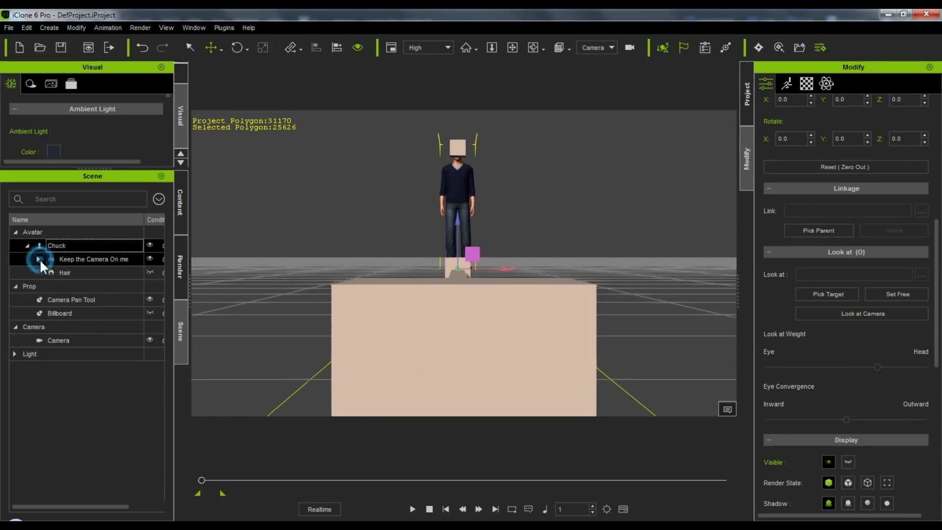
{"action": "left_click", "coordinate": [149, 258]}
- Tilt the camera to an X rotation of about 91.3 at the first frame and play the animation
{"action": "left_click", "coordinate": [128, 340]}
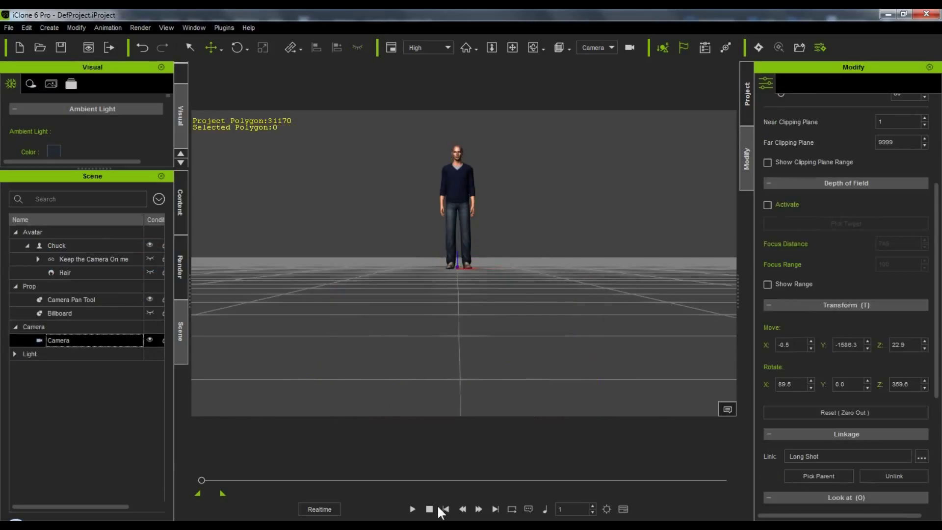
{"action": "mouse_move", "coordinate": [489, 251]}
{"action": "right_mouse_down"}
{"action": "mouse_move", "coordinate": [488, 234]}
{"action": "mouse_move", "coordinate": [494, 250]}
{"action": "right_mouse_up"}
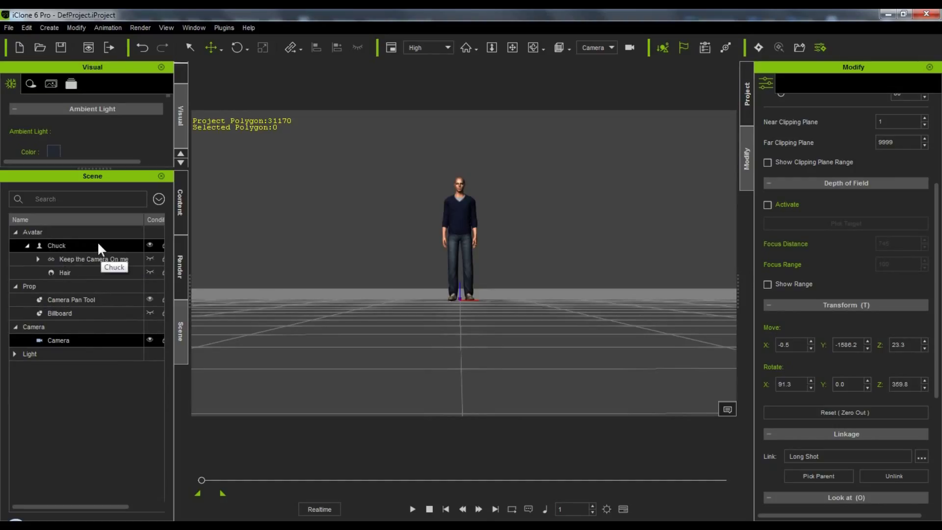
{"action": "left_click", "coordinate": [413, 509]}
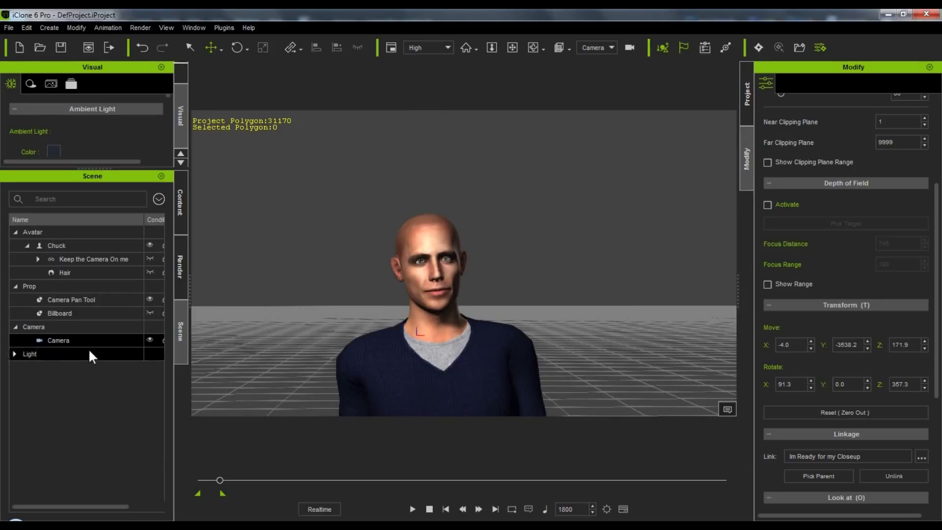
- At frame 1800, relink the camera to the Mid Shot node, aligned by position only
{"action": "double_click", "coordinate": [90, 339]}
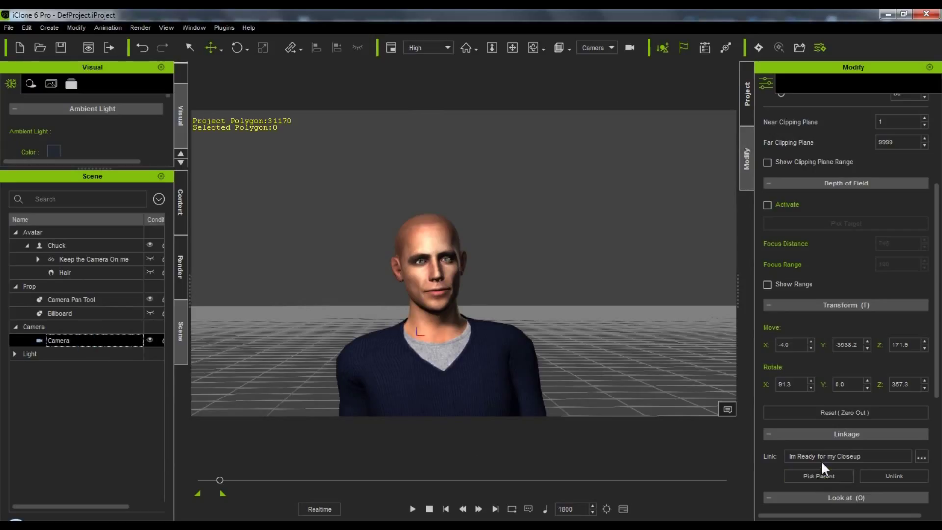
{"action": "left_click", "coordinate": [819, 475]}
{"action": "left_click", "coordinate": [38, 258]}
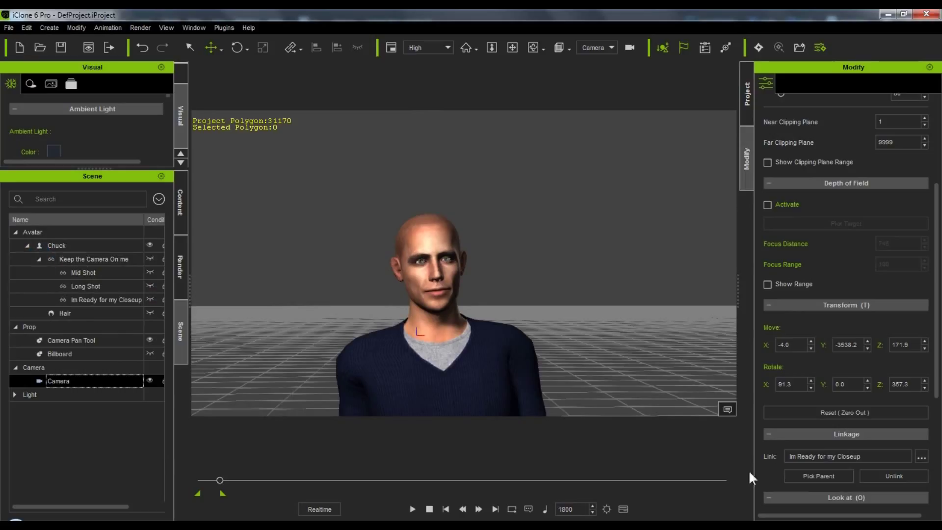
{"action": "left_click", "coordinate": [805, 477]}
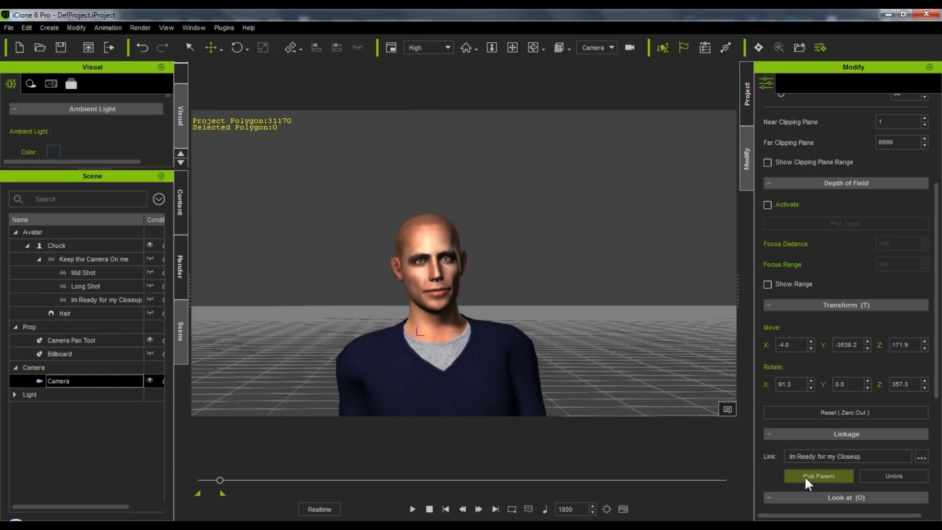
{"action": "left_click", "coordinate": [101, 274]}
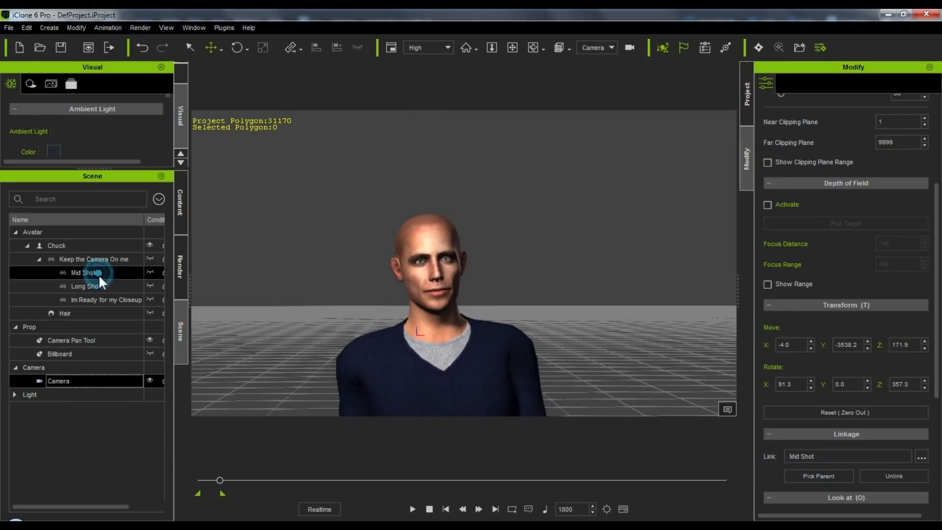
{"action": "left_click", "coordinate": [921, 457]}
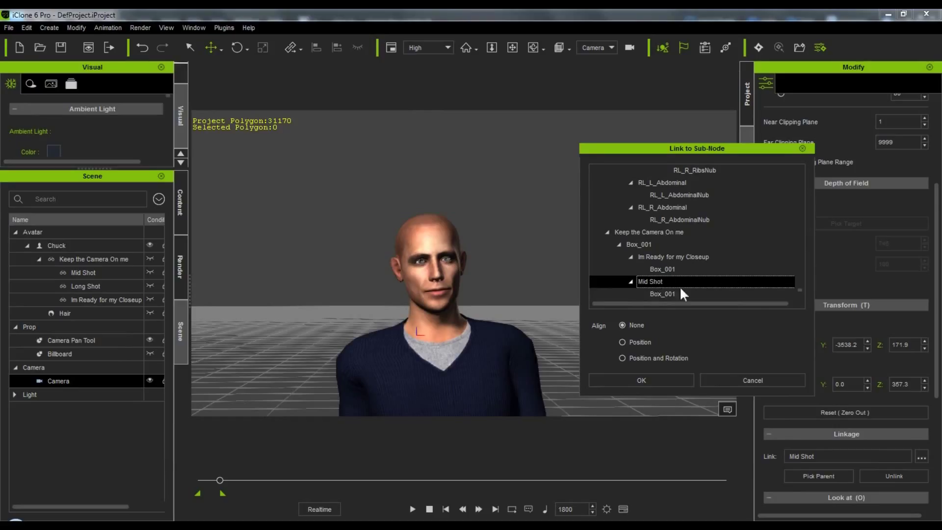
{"action": "left_click", "coordinate": [623, 342]}
{"action": "left_click", "coordinate": [640, 380]}
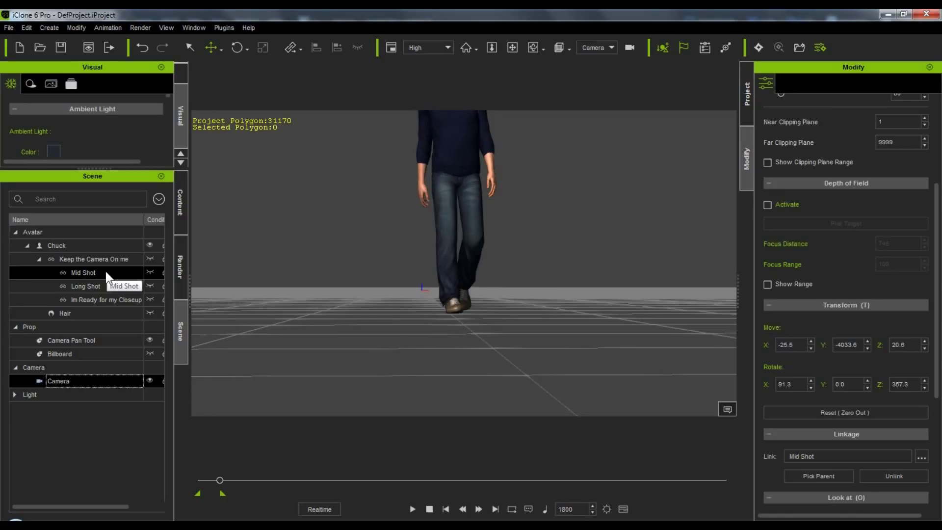
- Raise the Mid Shot node to a Z position of 77.5 to bring Chuck's full figure into frame
{"action": "left_click", "coordinate": [83, 273]}
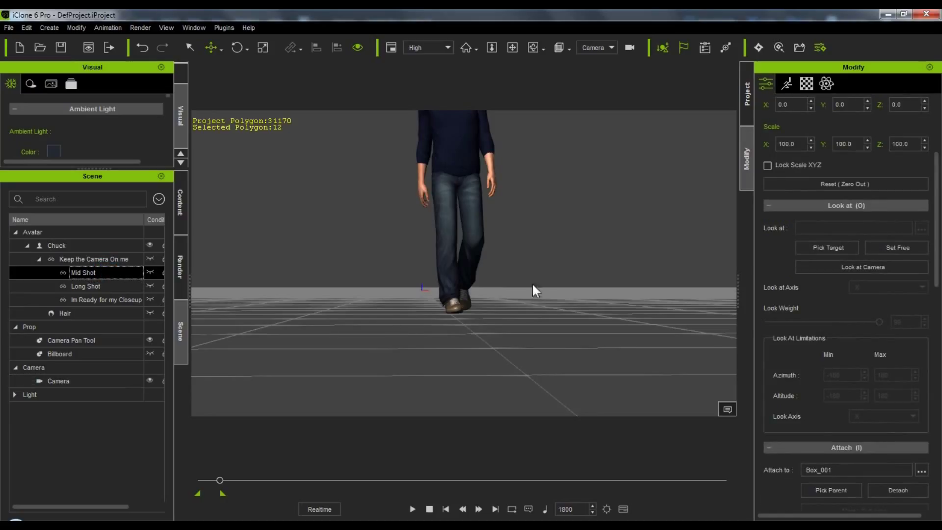
{"action": "scroll", "coordinate": [939, 189], "scroll_direction": "up", "scroll_amount": 4}
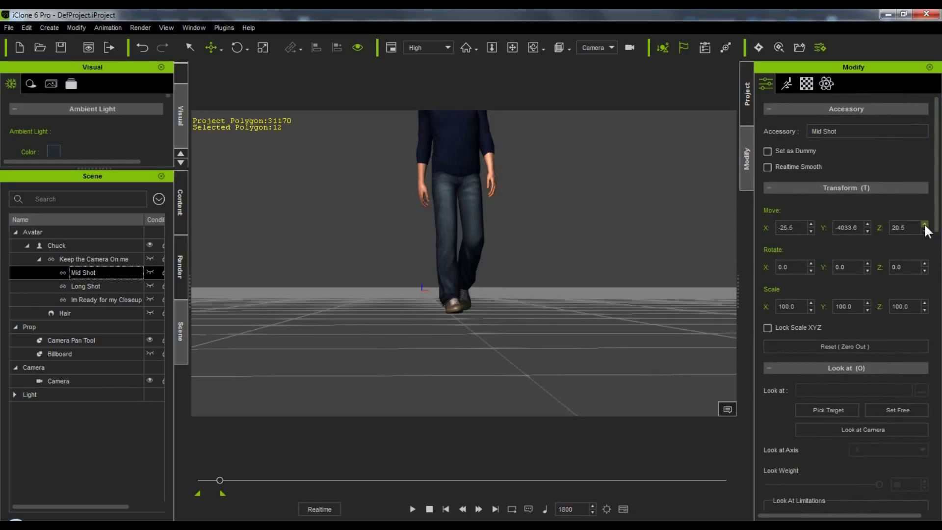
{"action": "left_click", "coordinate": [924, 225]}
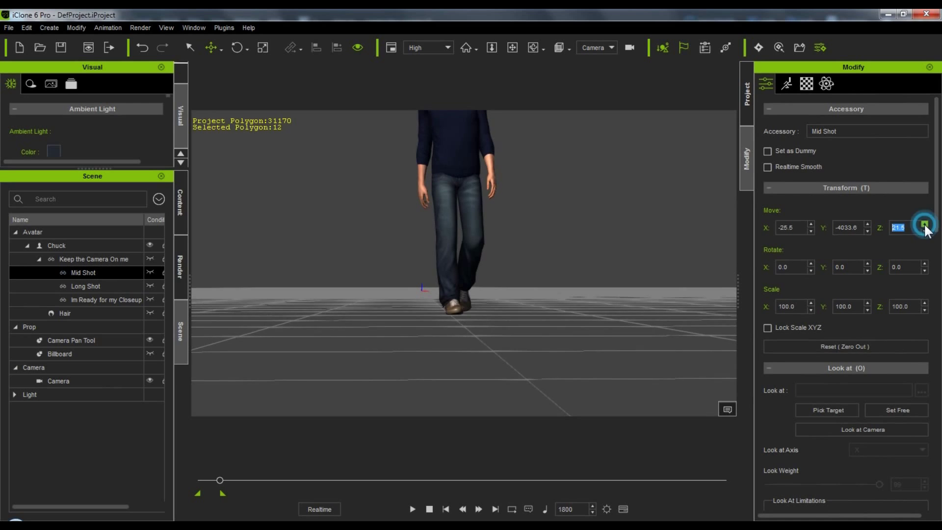
{"action": "left_click_drag", "start_coordinate": [924, 224], "coordinate": [924, 224]}
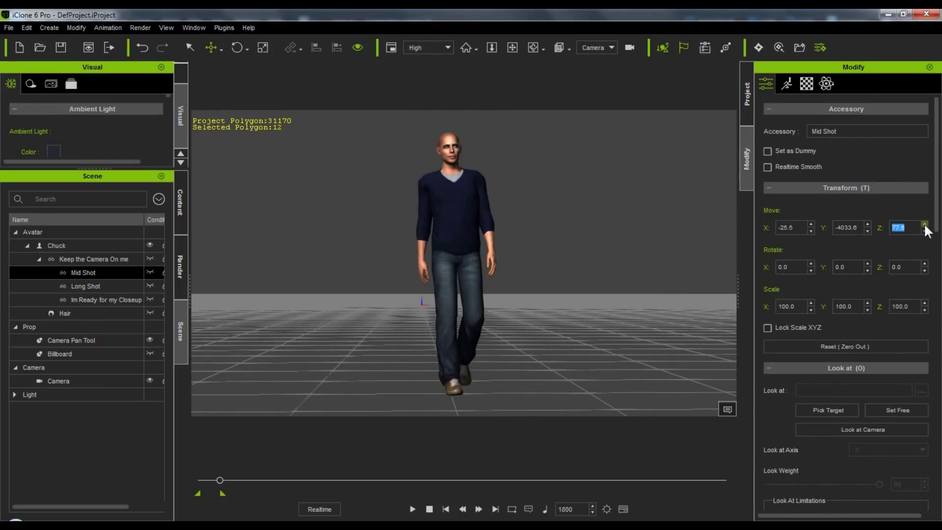
- Replay the animation from the start, and show the Keep the Camera On me prop again
{"action": "left_click", "coordinate": [429, 509]}
{"action": "left_click", "coordinate": [413, 508]}
{"action": "left_click", "coordinate": [149, 258]}
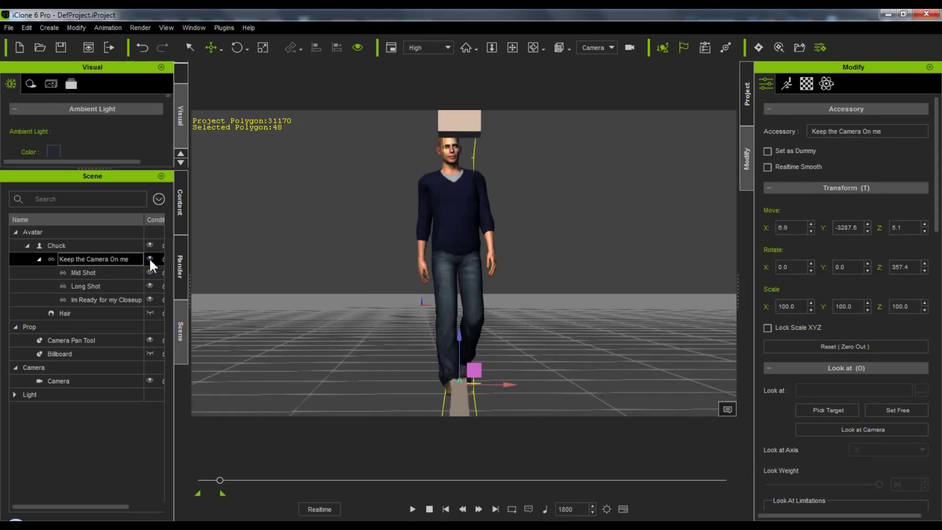
- Add a second camera from the current view at the first frame, and hide the Keep the Camera On me prop
{"action": "left_click", "coordinate": [430, 509]}
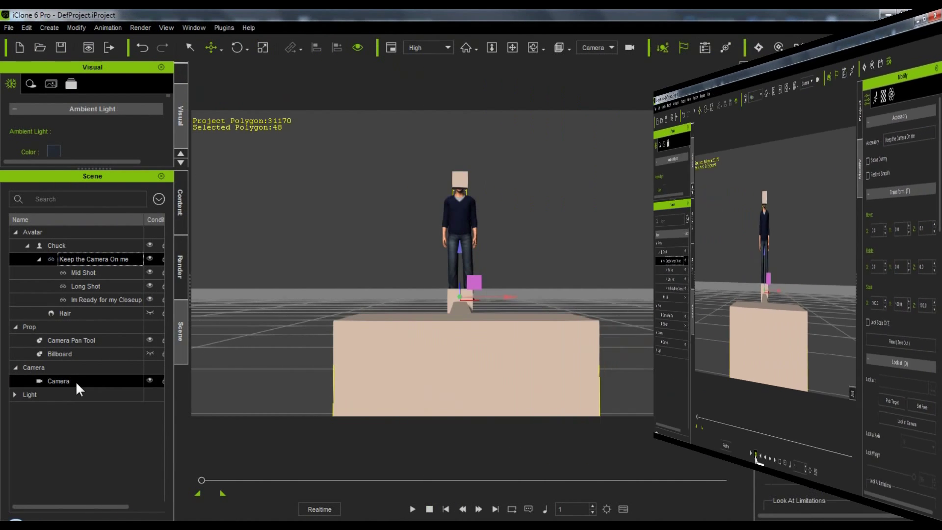
{"action": "left_click", "coordinate": [76, 380]}
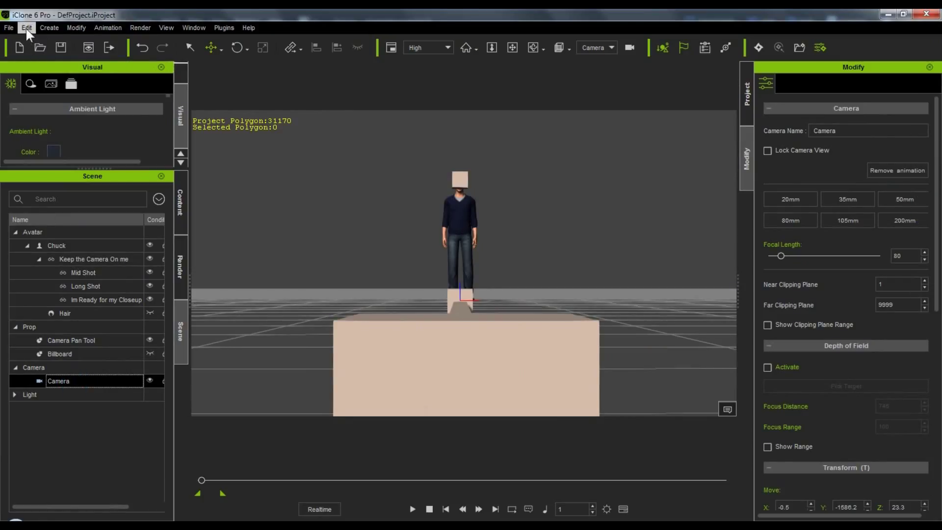
{"action": "left_click", "coordinate": [49, 28]}
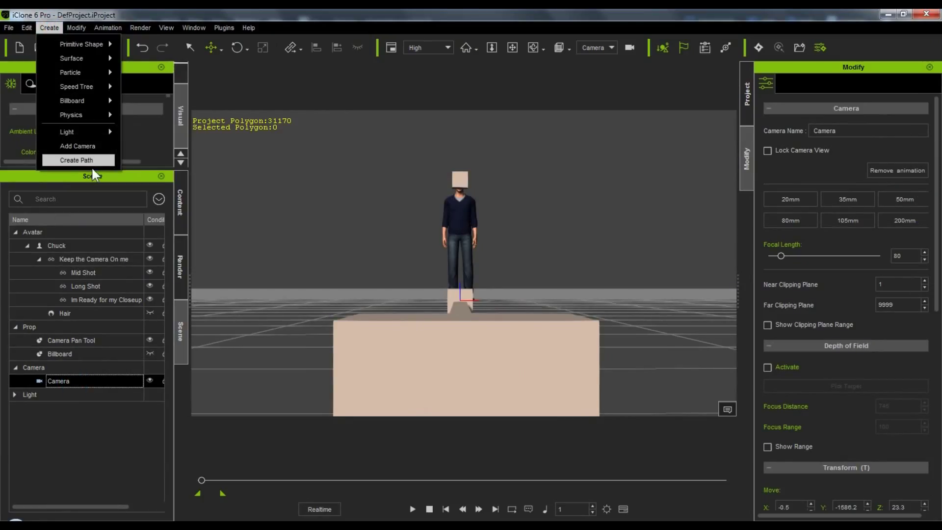
{"action": "left_click", "coordinate": [78, 146]}
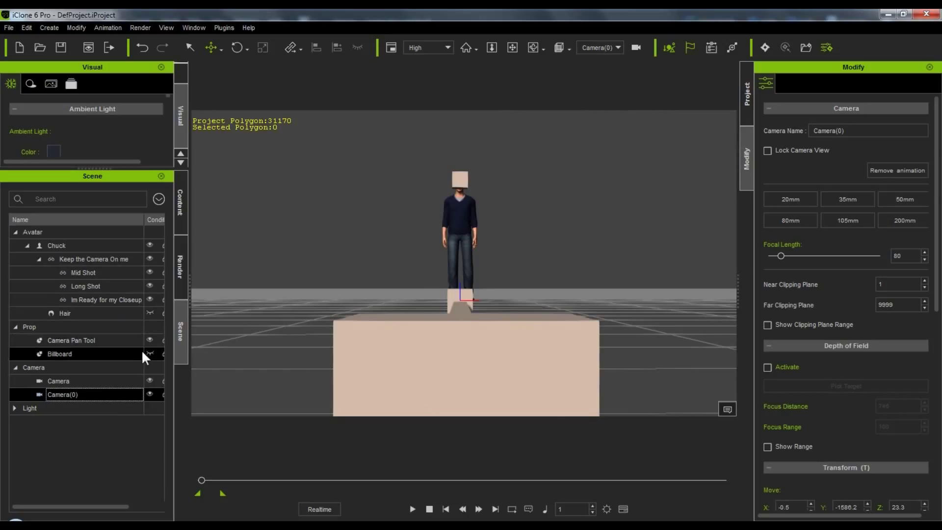
{"action": "left_click", "coordinate": [150, 259]}
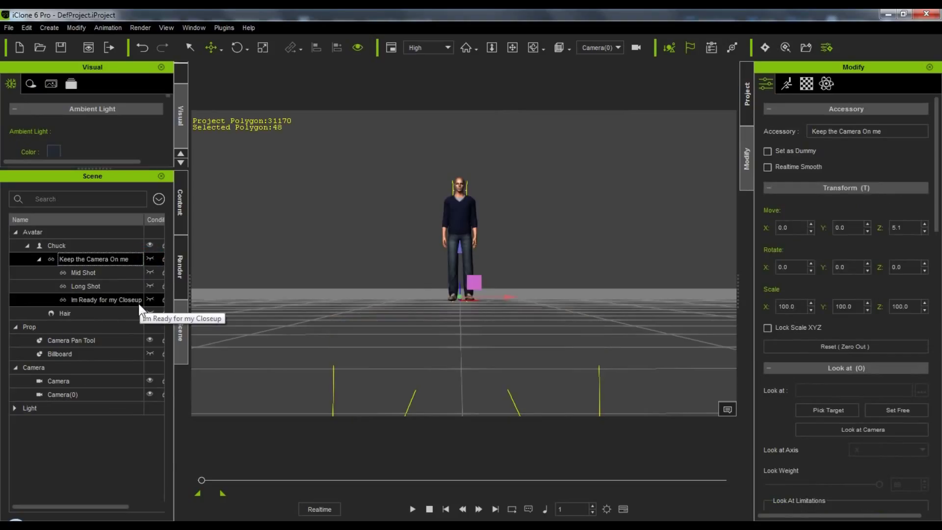
- Link the new camera to the Link Camera Here sub-node of the Camera Pan Tool, with alignment set to None
{"action": "left_click", "coordinate": [78, 394]}
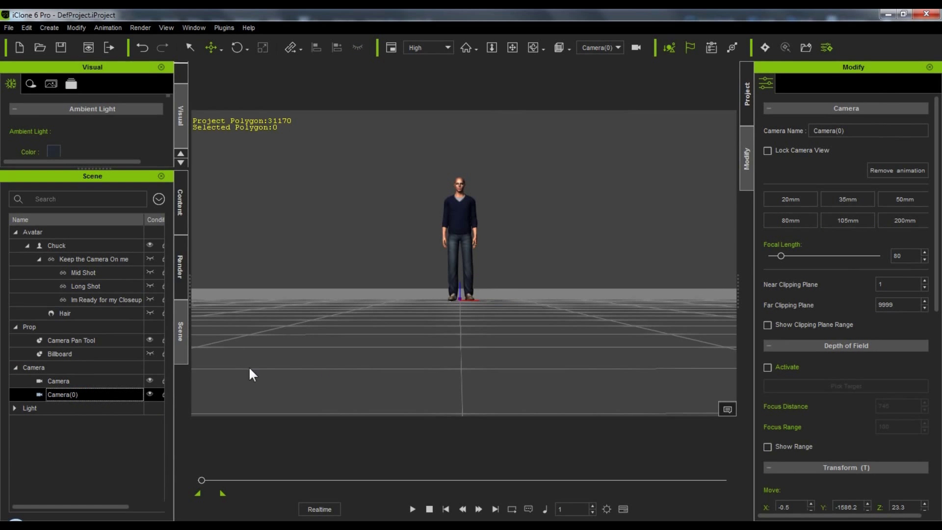
{"action": "scroll", "coordinate": [776, 315], "scroll_direction": "down", "scroll_amount": 6}
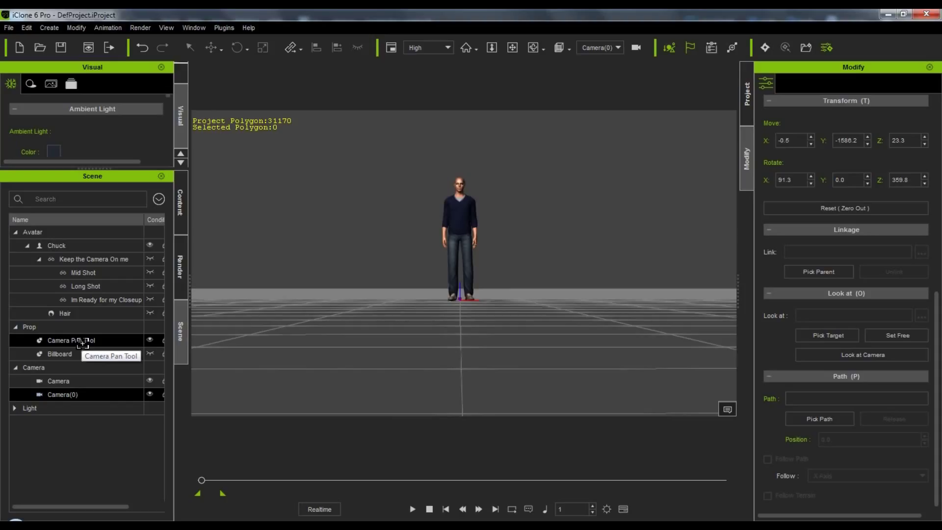
{"action": "left_click_drag", "start_coordinate": [82, 342], "coordinate": [80, 342]}
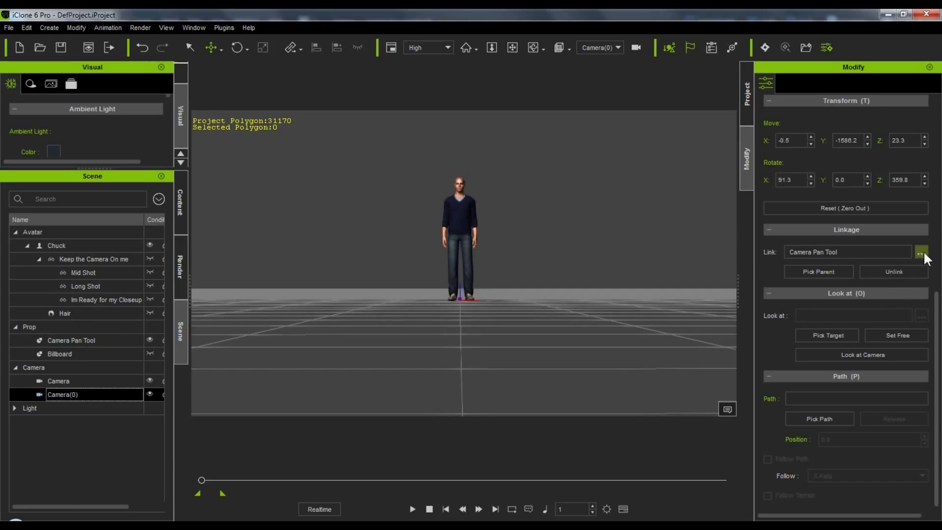
{"action": "left_click", "coordinate": [922, 252]}
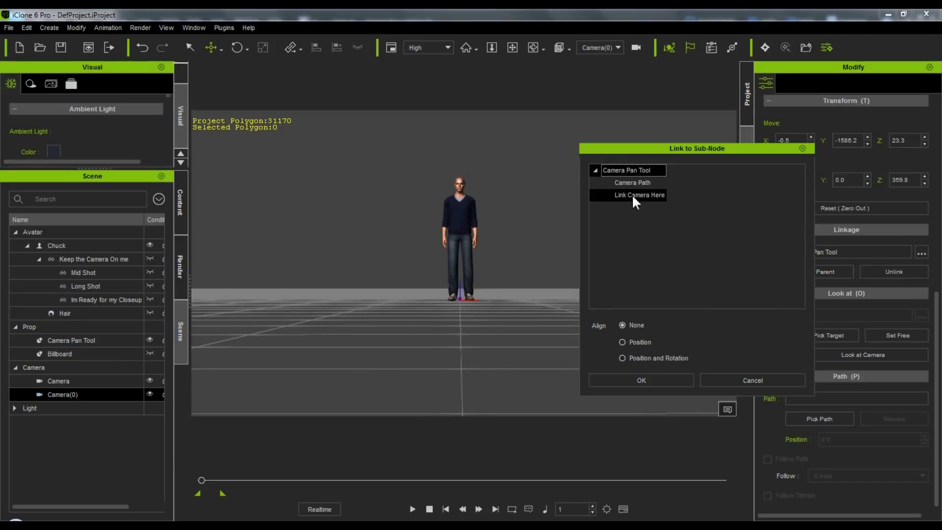
{"action": "left_click", "coordinate": [631, 194]}
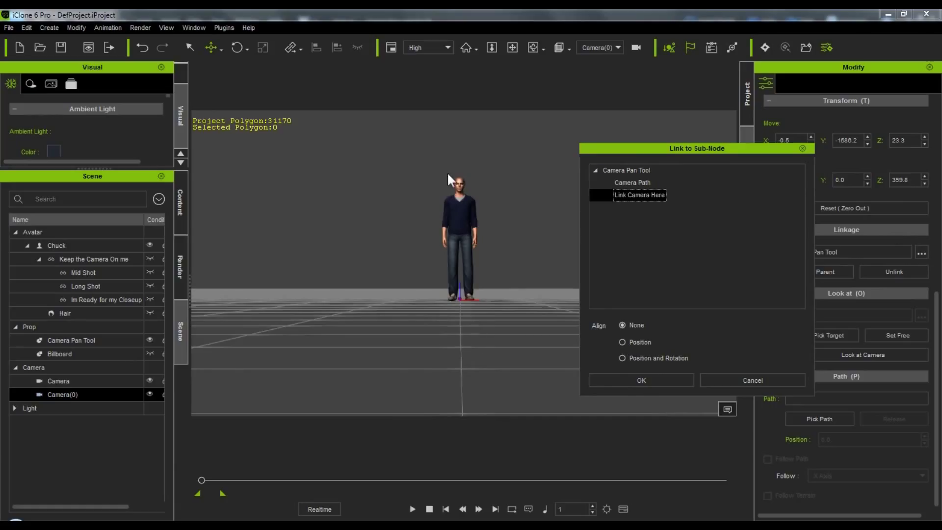
{"action": "left_click", "coordinate": [636, 387]}
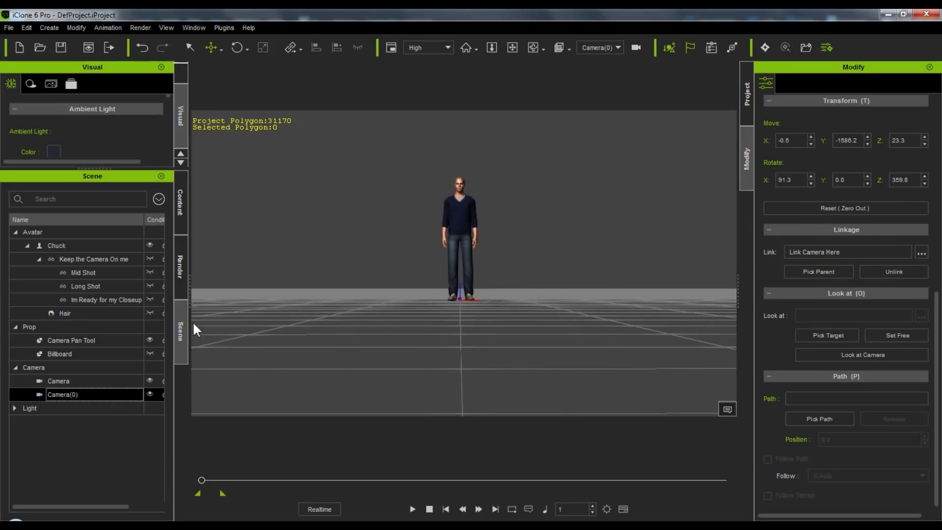
- Link the Camera Pan Tool prop to Chuck as its parent
{"action": "left_click", "coordinate": [90, 338]}
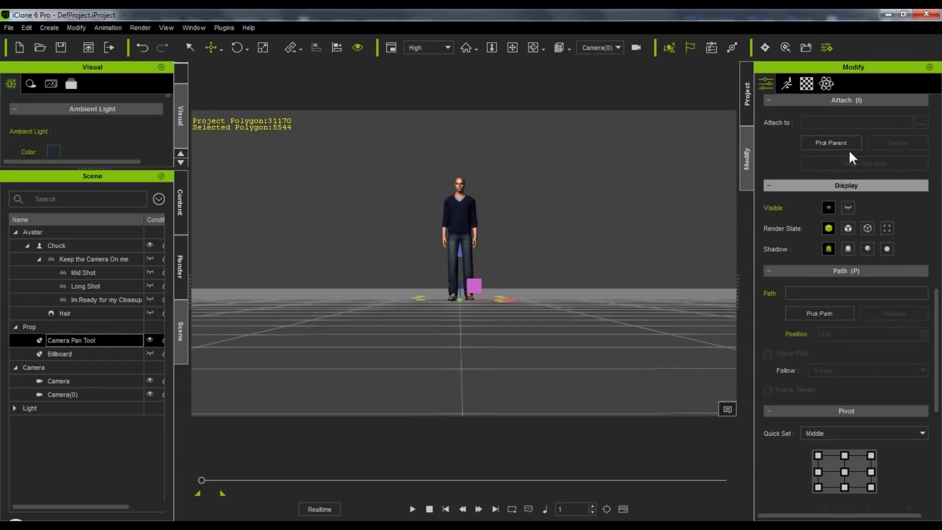
{"action": "left_click_drag", "start_coordinate": [938, 301], "coordinate": [940, 199]}
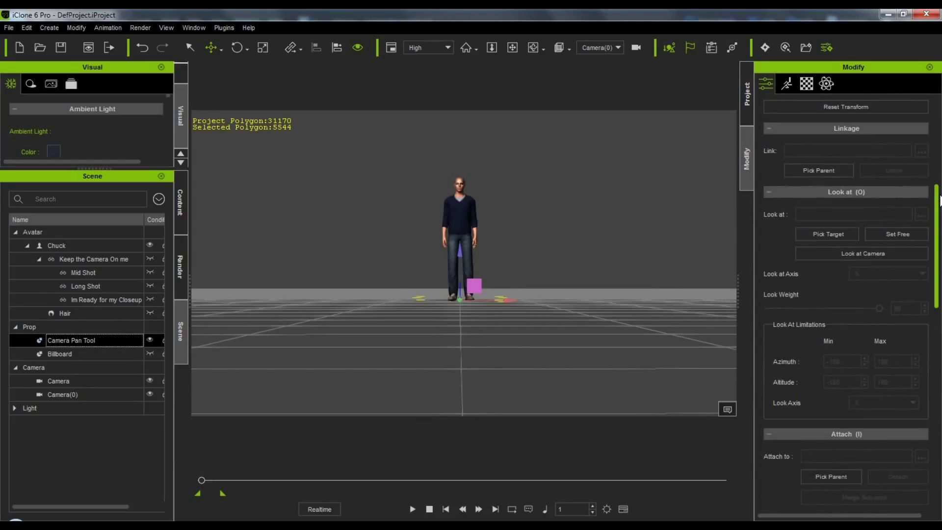
{"action": "left_click", "coordinate": [817, 170]}
{"action": "left_click", "coordinate": [39, 246]}
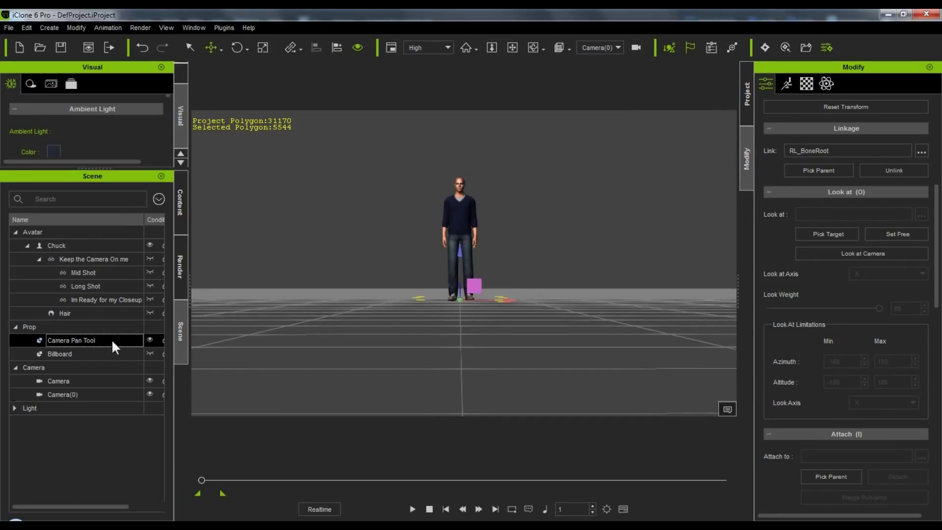
- Show the Camera Pan Tool's Animation track in the timeline and examine the full length of its Pan Camera clip
{"action": "left_click", "coordinate": [623, 509]}
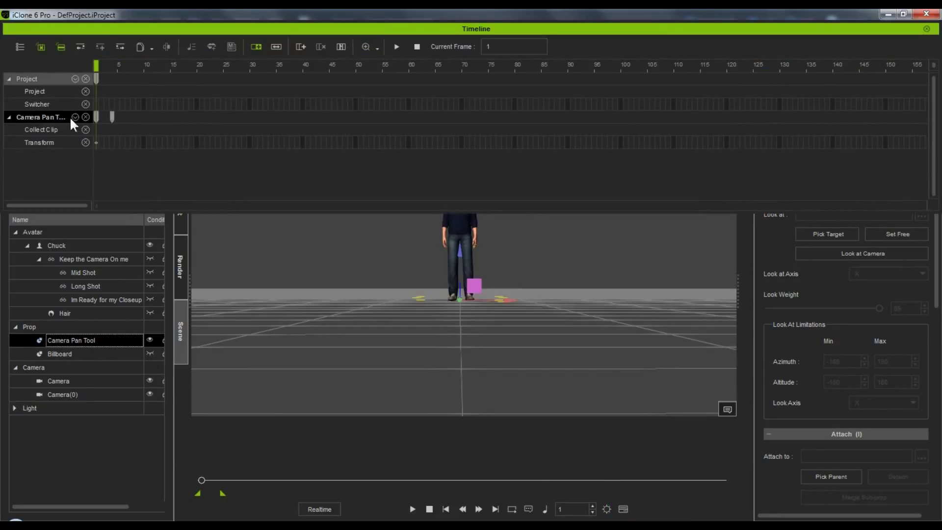
{"action": "left_click", "coordinate": [75, 117]}
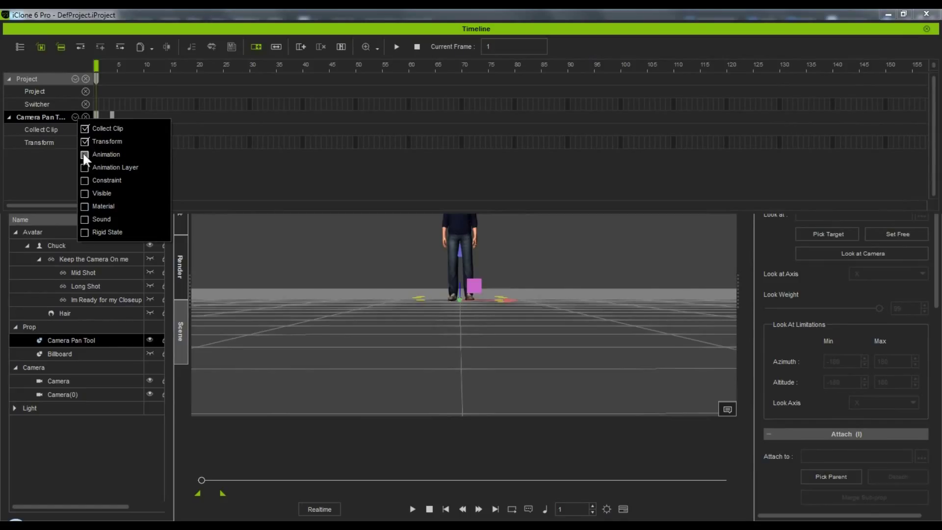
{"action": "left_click", "coordinate": [83, 153]}
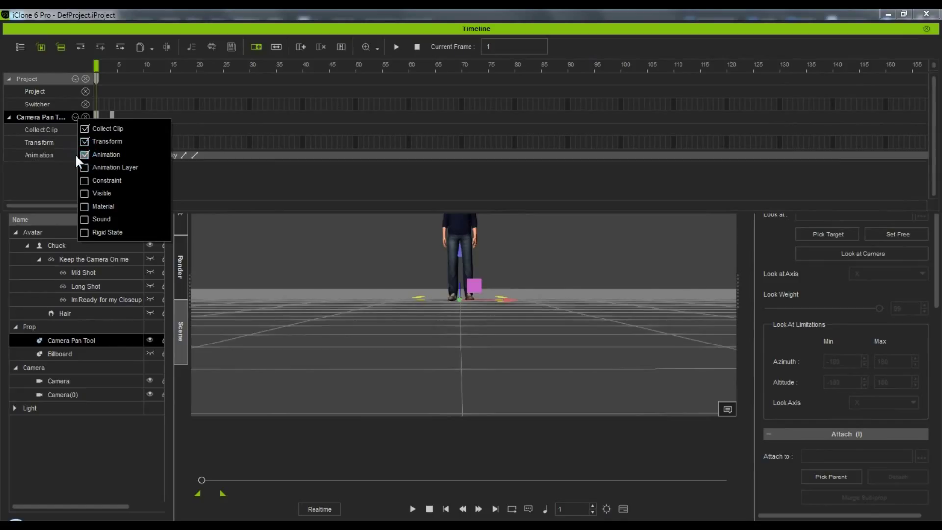
{"action": "left_click", "coordinate": [218, 156]}
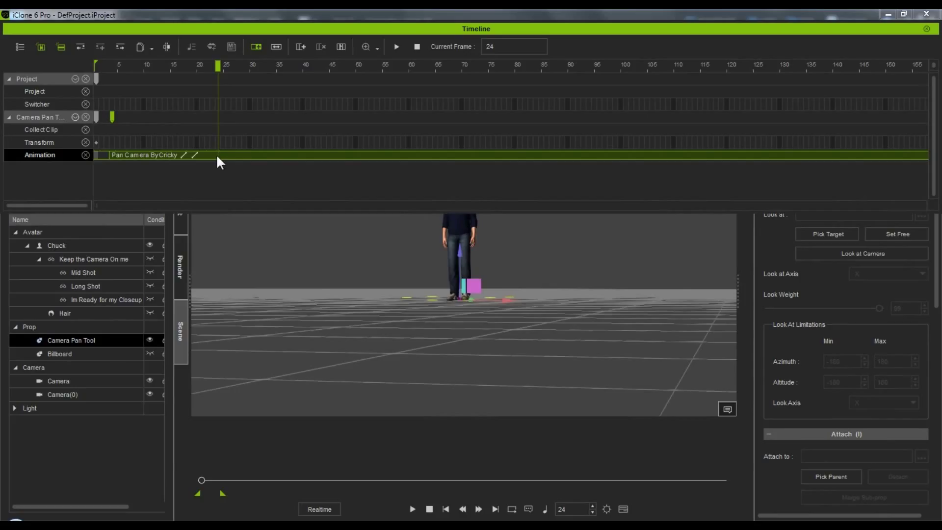
{"action": "scroll", "coordinate": [216, 154], "scroll_direction": "down", "scroll_amount": 5}
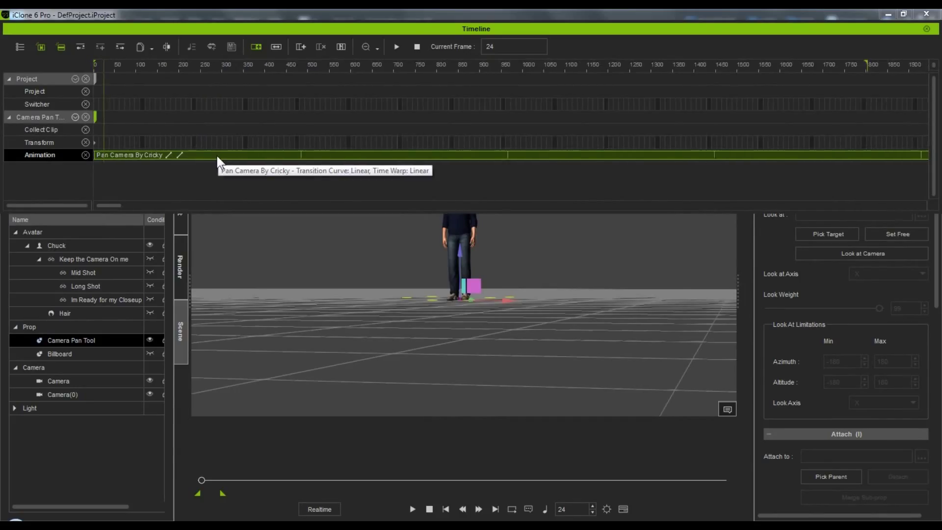
{"action": "scroll", "coordinate": [217, 158], "scroll_direction": "down", "scroll_amount": 4}
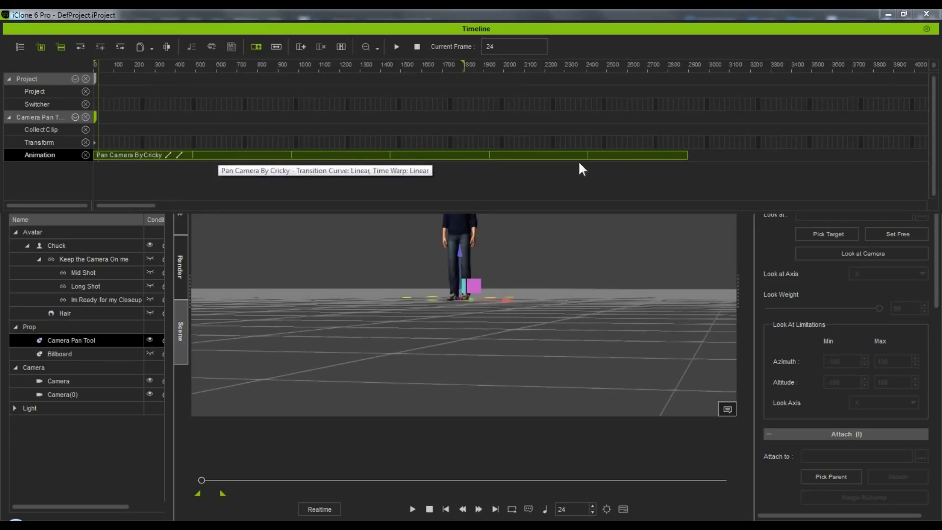
{"action": "left_click", "coordinate": [926, 29]}
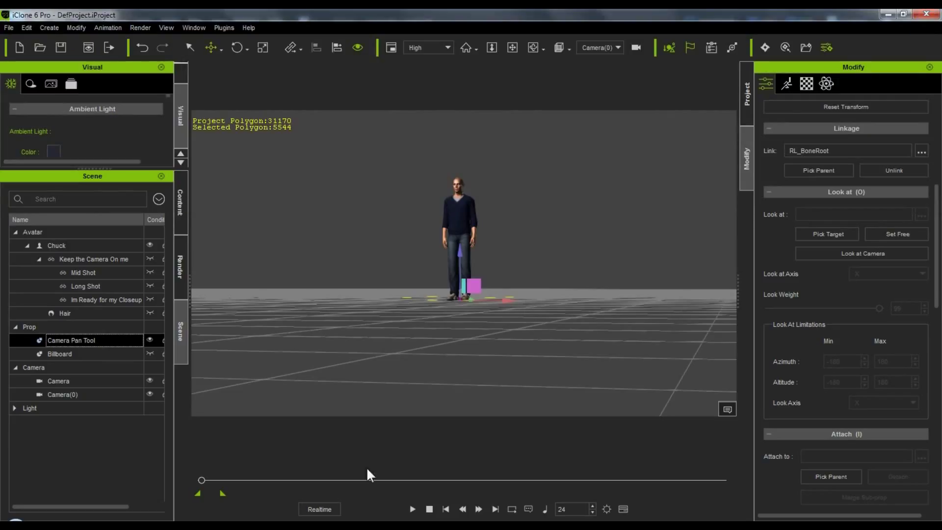
- Back at the first frame, raise the opacity of the Camera Pan Tool's Camera Path material to 100
{"action": "left_click", "coordinate": [430, 509]}
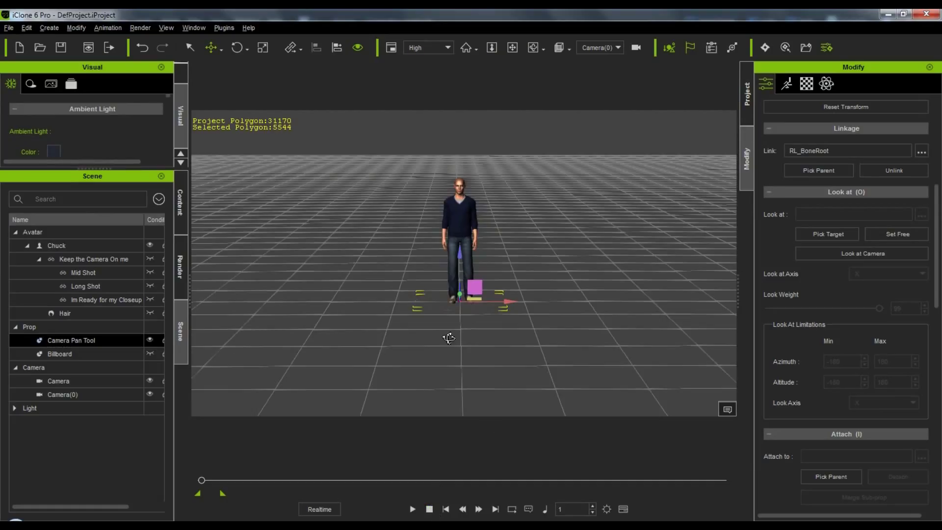
{"action": "left_click", "coordinate": [93, 339]}
{"action": "left_click", "coordinate": [806, 84]}
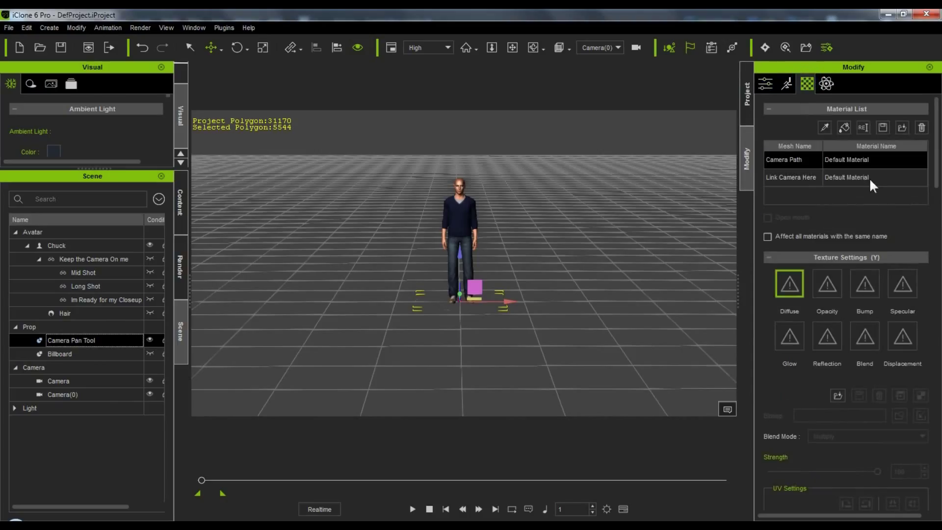
{"action": "scroll", "coordinate": [834, 245], "scroll_direction": "down", "scroll_amount": 9}
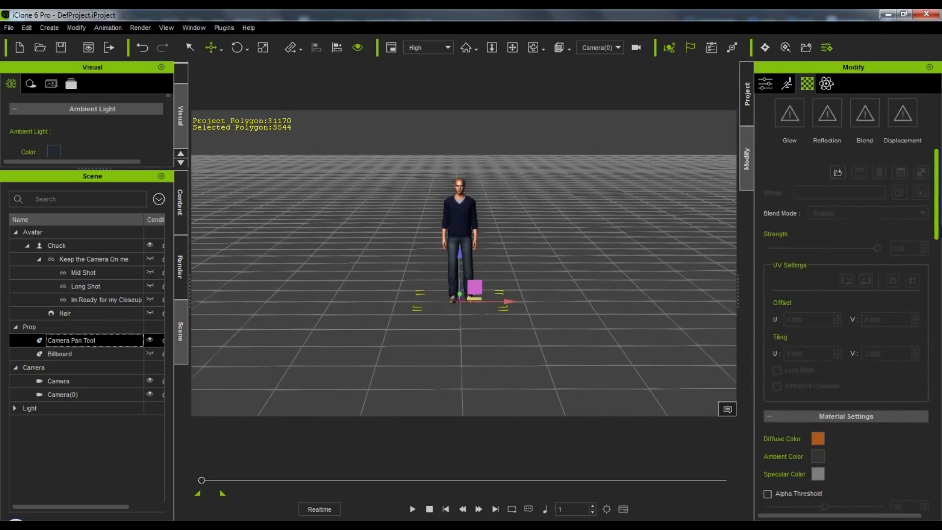
{"action": "scroll", "coordinate": [821, 412], "scroll_direction": "down", "scroll_amount": 4}
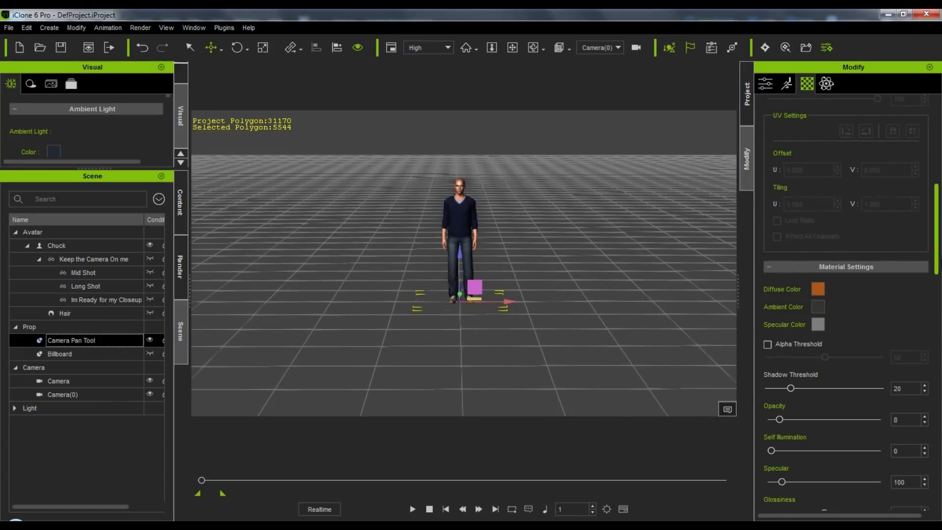
{"action": "left_click_drag", "start_coordinate": [780, 415], "coordinate": [885, 415]}
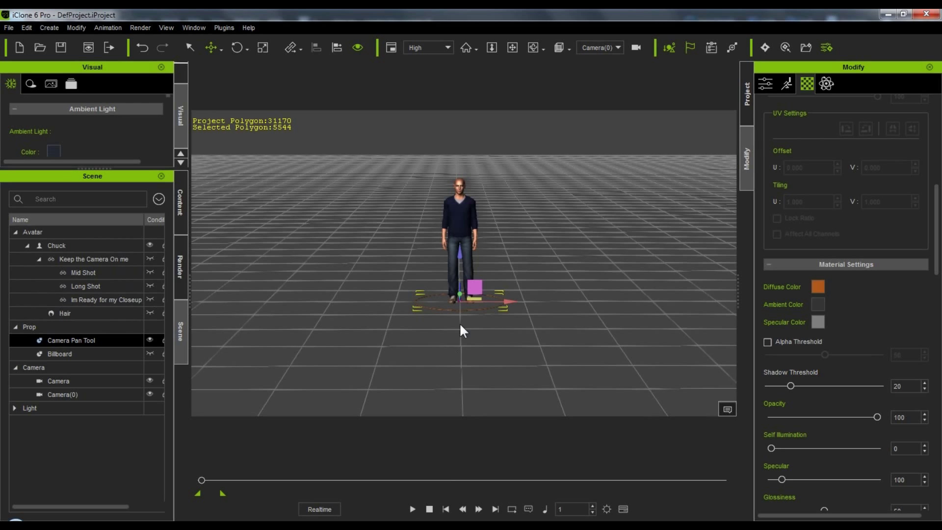
- Play the animation to check the camera circling Chuck, select Chuck while paused, and continue playback to frame 1496
{"action": "left_click", "coordinate": [413, 509]}
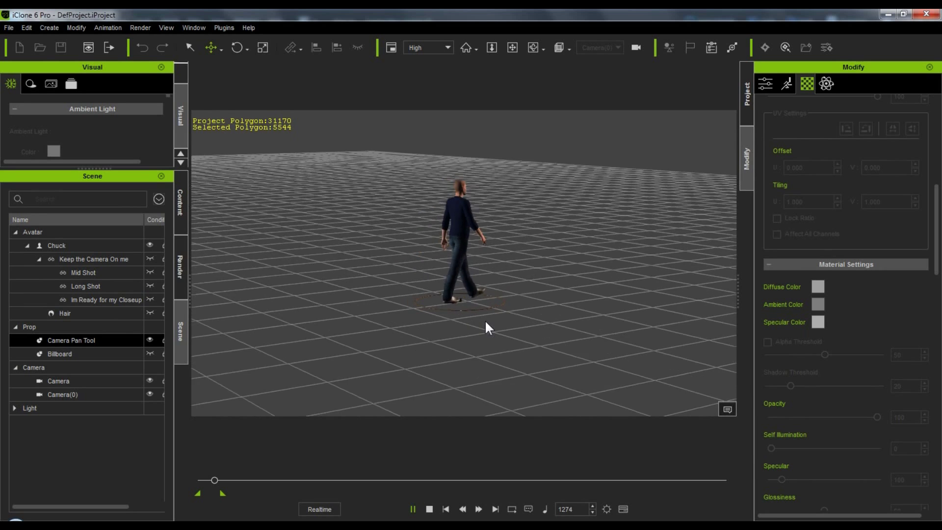
{"action": "left_click", "coordinate": [412, 508]}
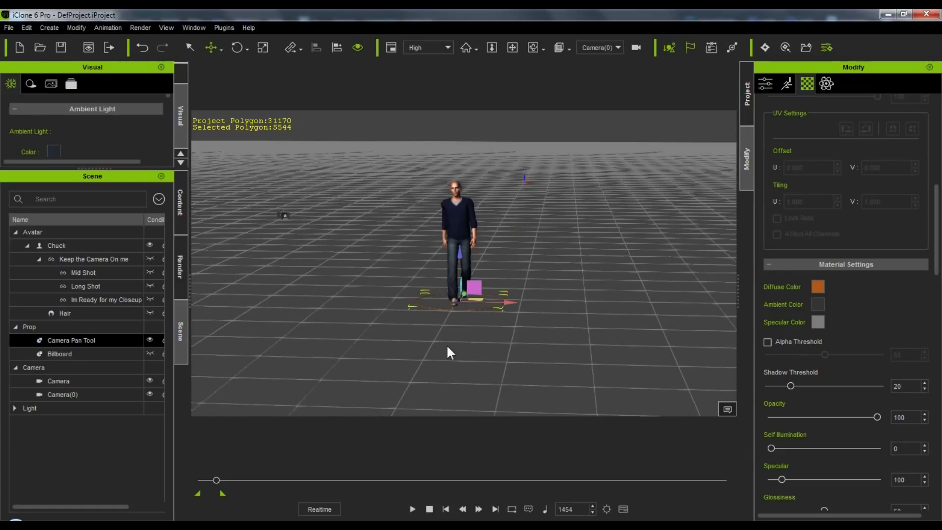
{"action": "left_click", "coordinate": [87, 245]}
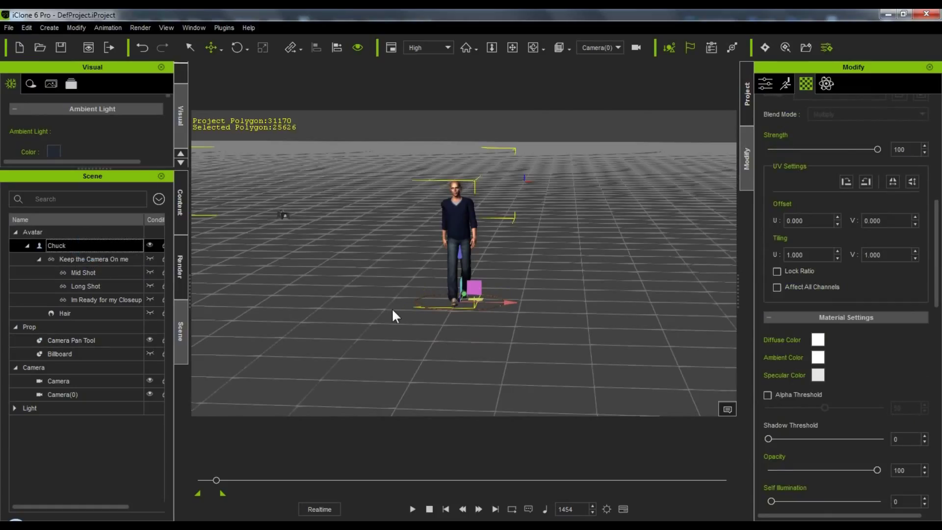
{"action": "scroll", "coordinate": [392, 311], "scroll_direction": "up", "scroll_amount": 1}
{"action": "scroll", "coordinate": [394, 311], "scroll_direction": "down", "scroll_amount": 1}
{"action": "left_click", "coordinate": [412, 508]}
{"action": "left_click", "coordinate": [412, 508]}
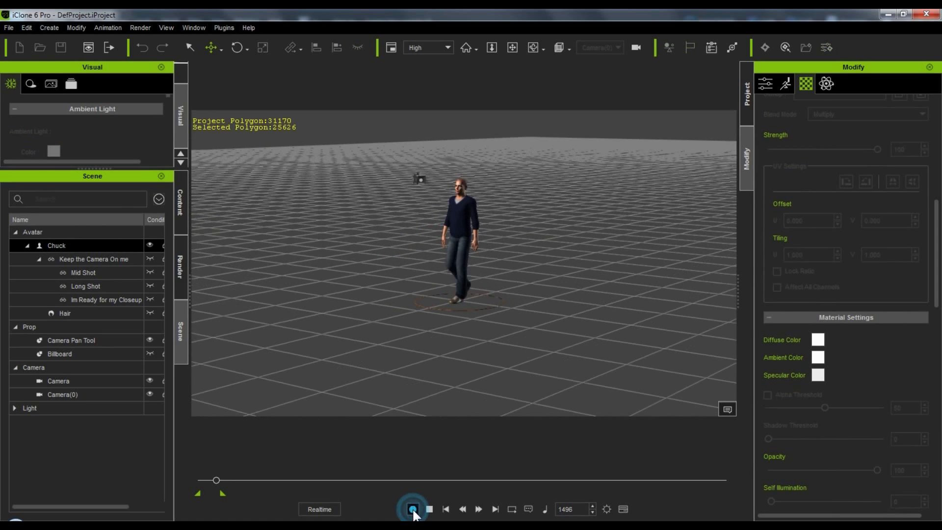
- At frame 1496, bring the new camera in closer and angle it to frame Chuck from the thighs up
{"action": "scroll", "coordinate": [466, 396], "scroll_direction": "up", "scroll_amount": 3}
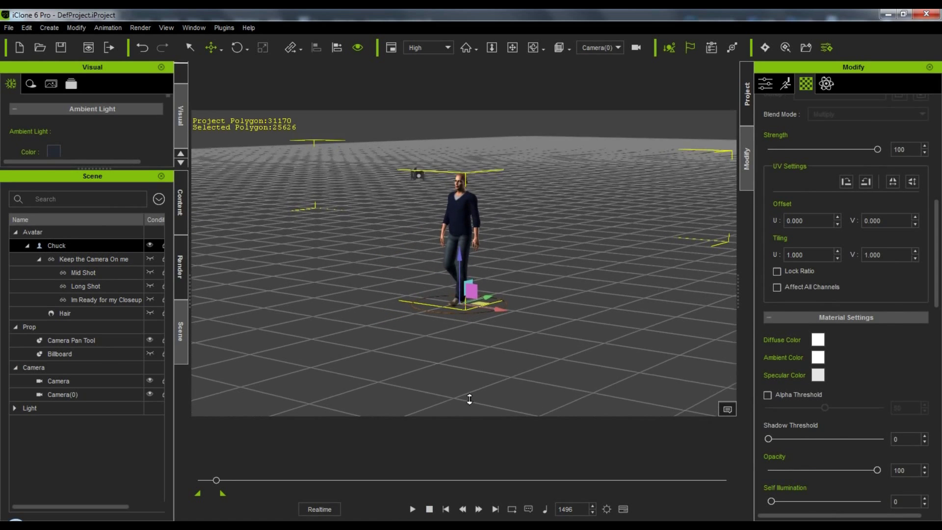
{"action": "scroll", "coordinate": [469, 399], "scroll_direction": "up", "scroll_amount": 5}
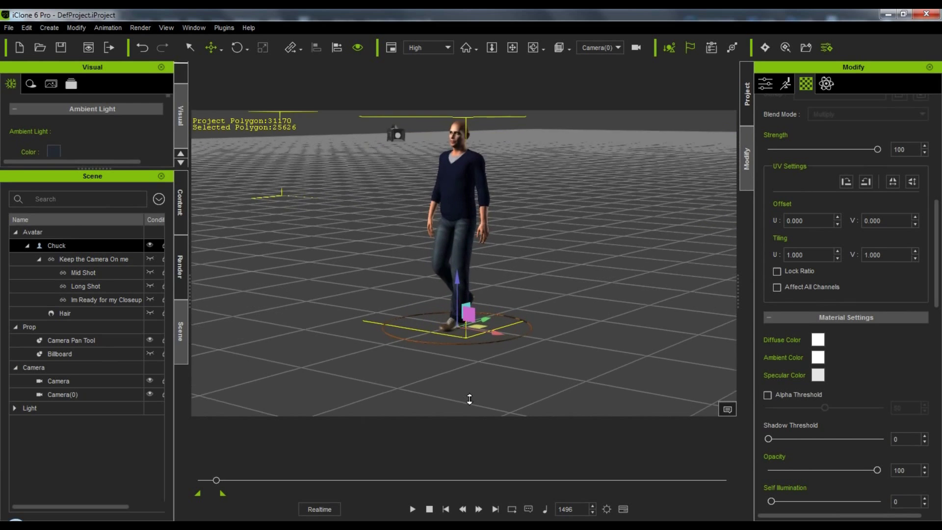
{"action": "scroll", "coordinate": [470, 398], "scroll_direction": "up", "scroll_amount": 4}
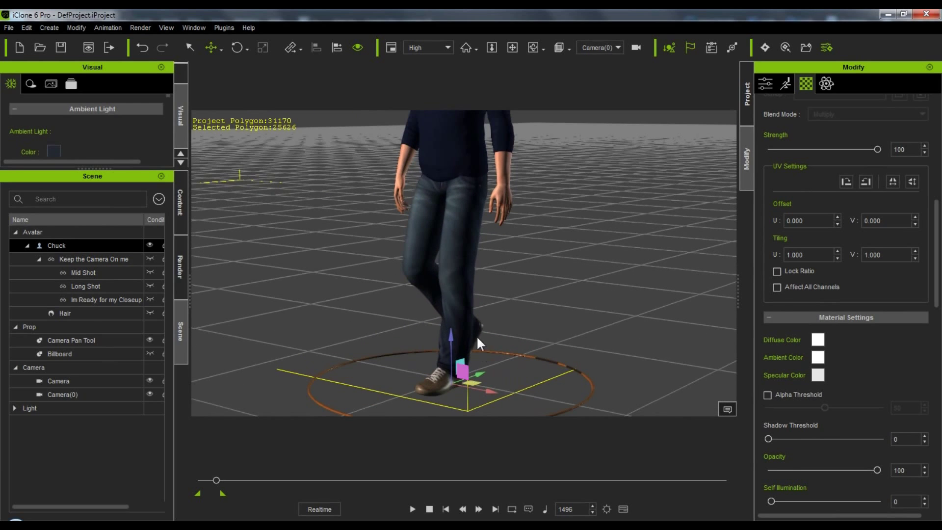
{"action": "middle_click_drag", "start_coordinate": [479, 311], "coordinate": [479, 368]}
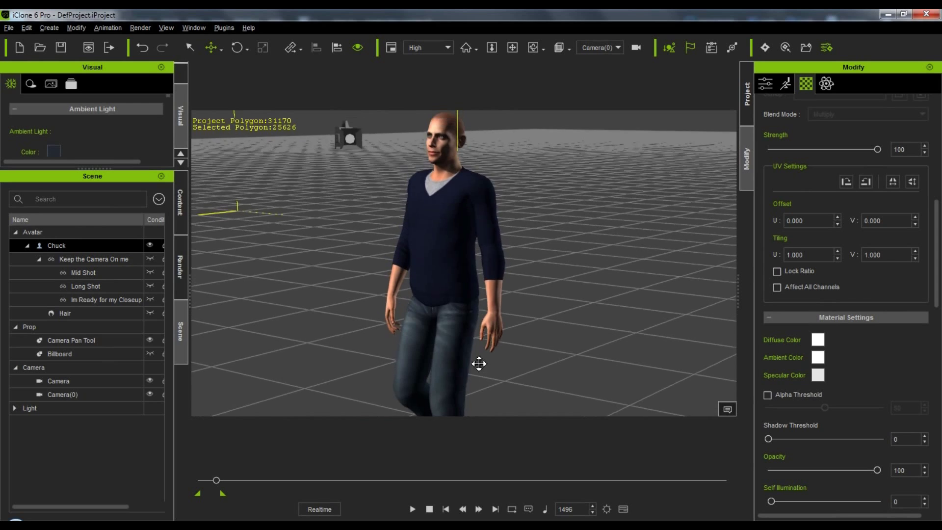
{"action": "right_click_drag", "start_coordinate": [479, 368], "coordinate": [496, 388]}
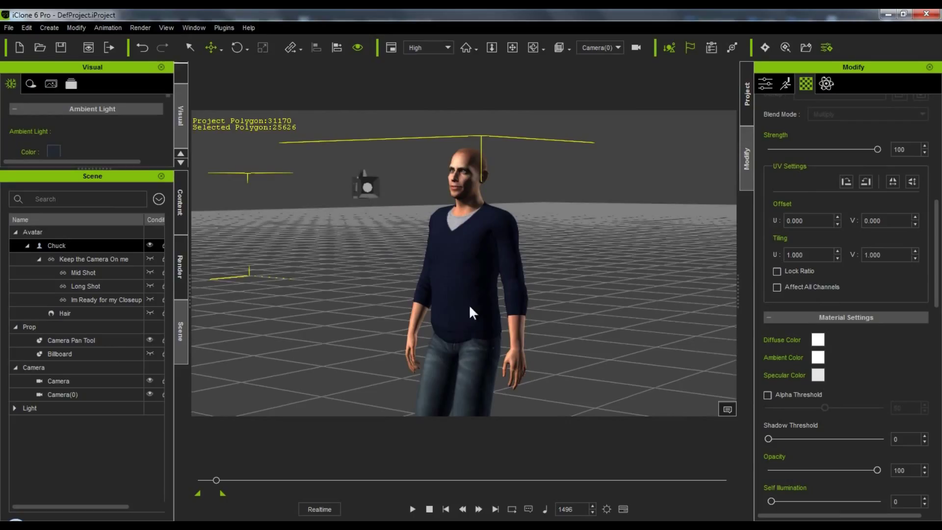
- Play on to frame 1800, then speed up the Camera Pan Tool's Pan Camera clip by compressing it to end at frame 2702
{"action": "left_click", "coordinate": [412, 509]}
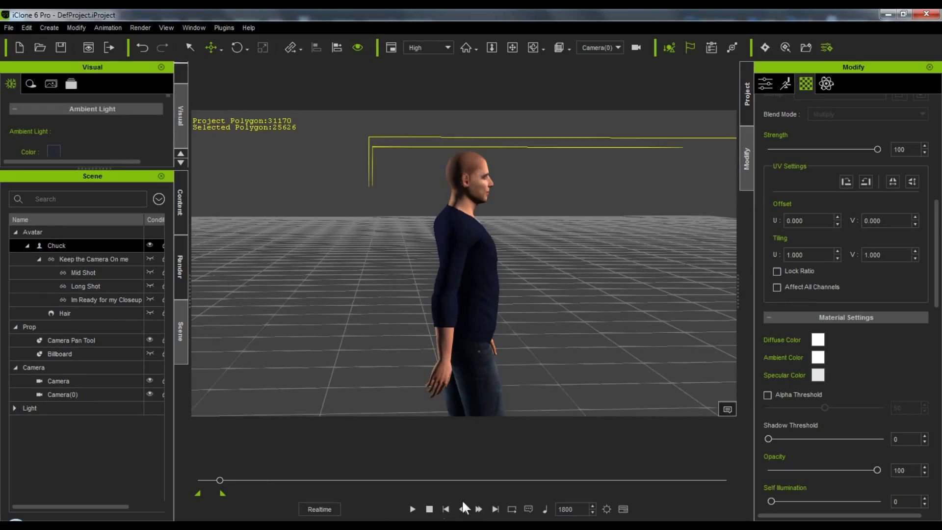
{"action": "left_click", "coordinate": [622, 509]}
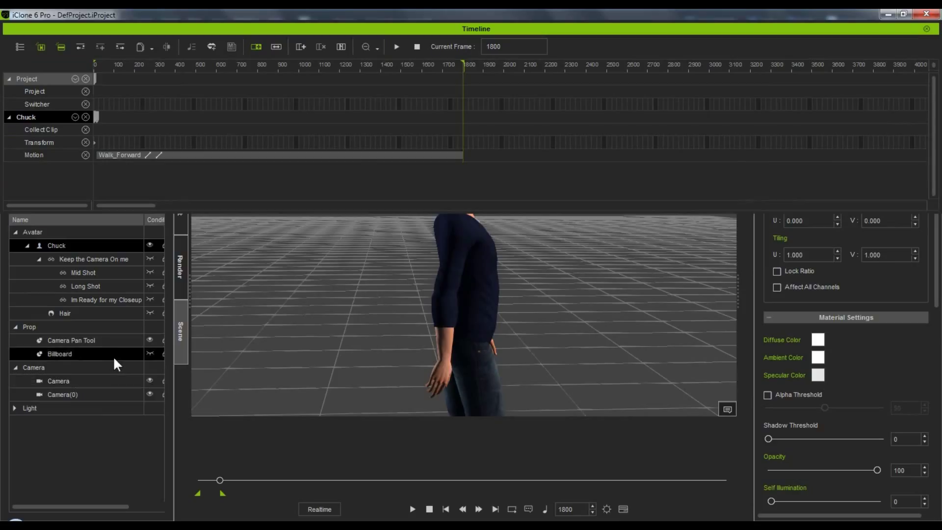
{"action": "left_click", "coordinate": [114, 341]}
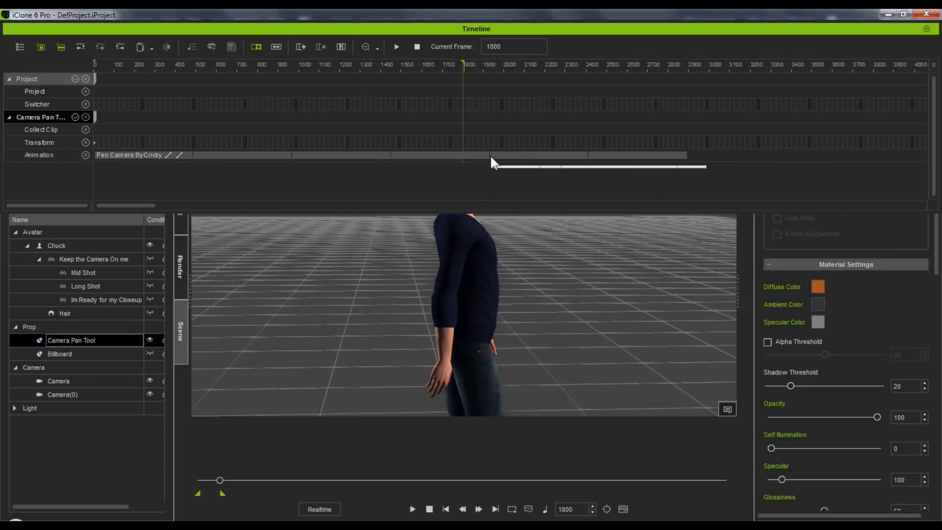
{"action": "left_click", "coordinate": [275, 47]}
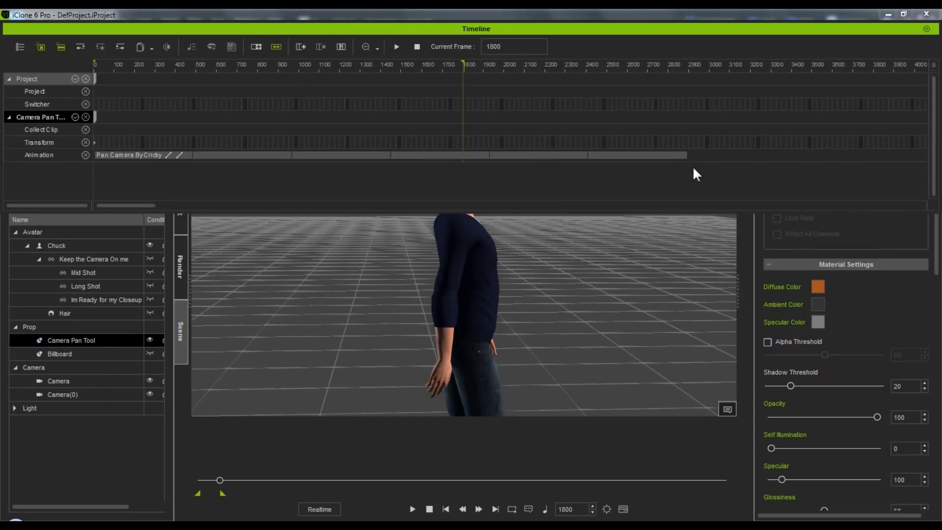
{"action": "left_click_drag", "start_coordinate": [685, 155], "coordinate": [648, 156]}
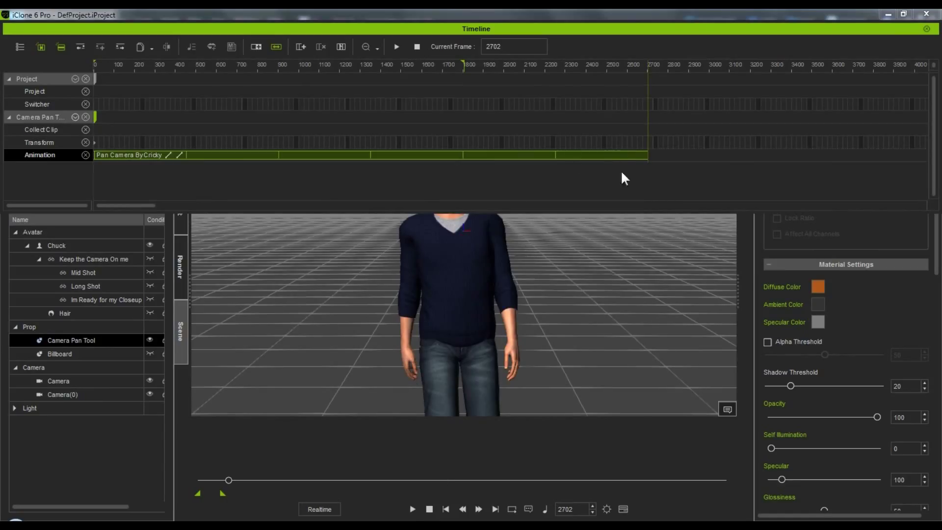
- Return to the first frame, close the timeline and play the animation to check the retimed camera move around Chuck
{"action": "left_click", "coordinate": [429, 509]}
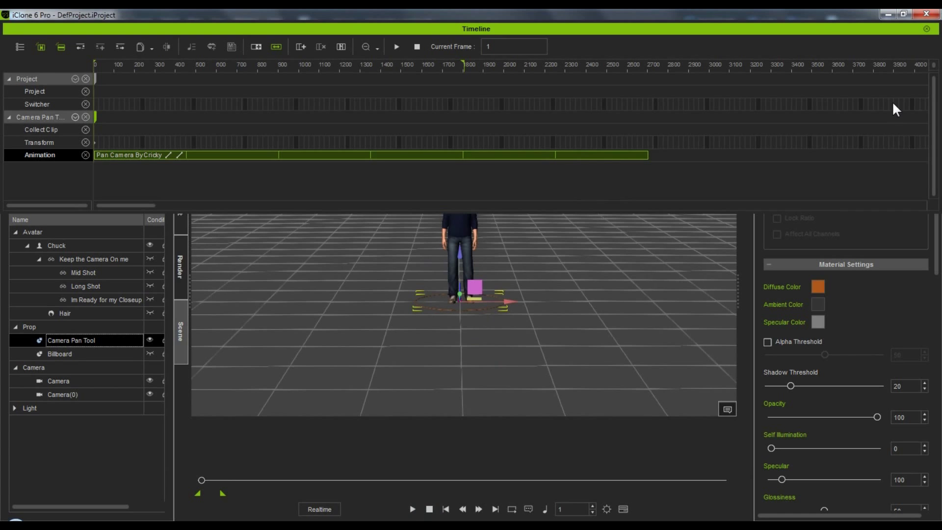
{"action": "left_click", "coordinate": [925, 28]}
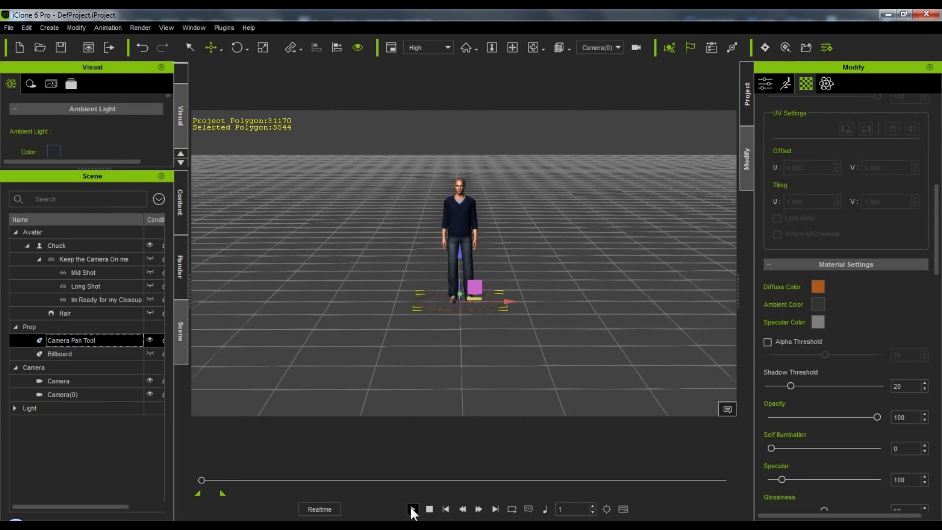
{"action": "left_click", "coordinate": [412, 509]}
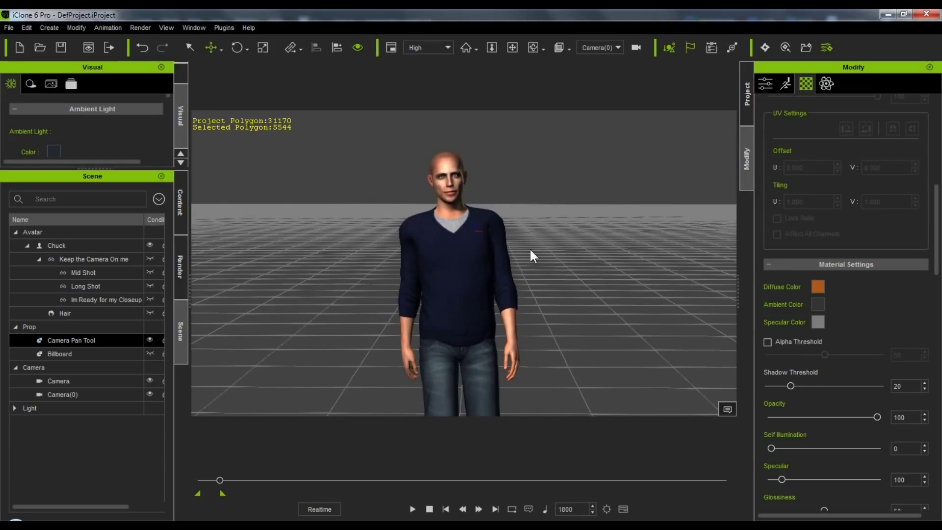
- Show the Animation track of the Keep the Camera On me prop in the timeline and examine its 360_30 Sec Spin clip
{"action": "left_click", "coordinate": [131, 260]}
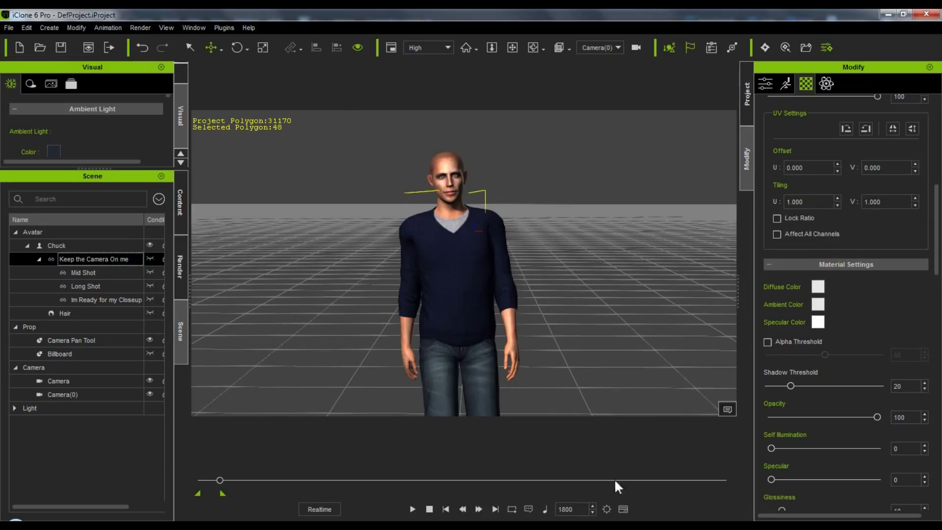
{"action": "left_click", "coordinate": [623, 510]}
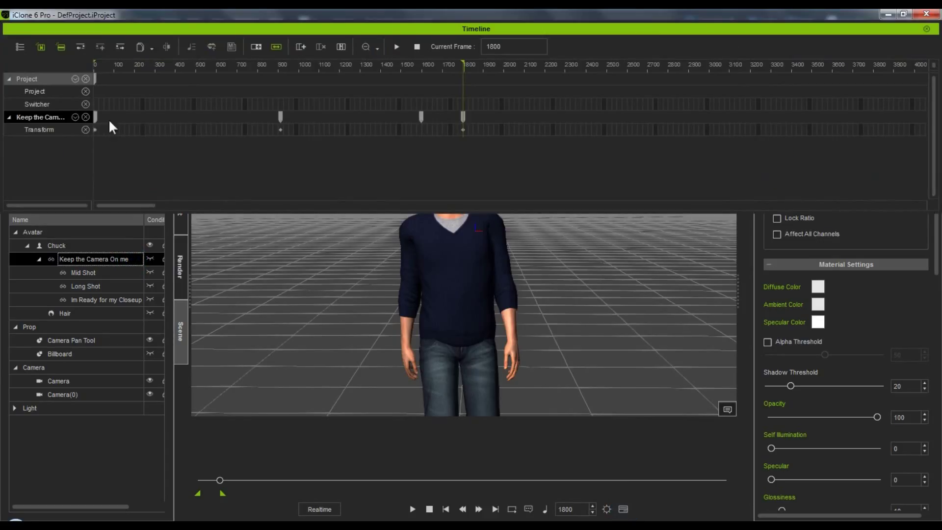
{"action": "left_click", "coordinate": [74, 116]}
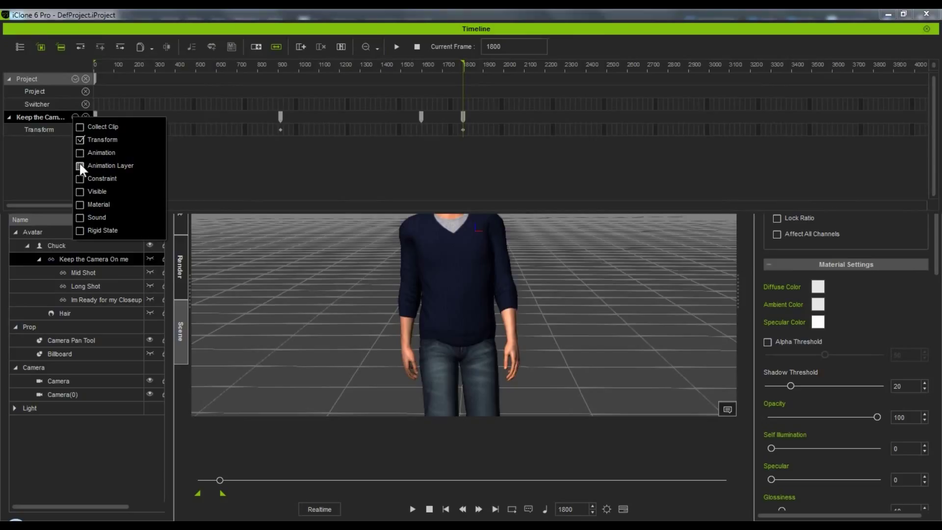
{"action": "left_click", "coordinate": [80, 153]}
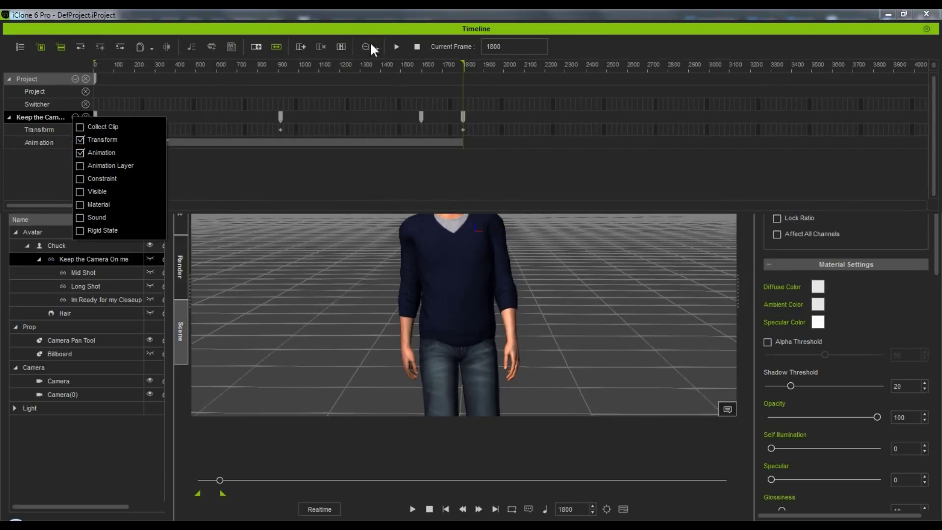
{"action": "left_click", "coordinate": [386, 28]}
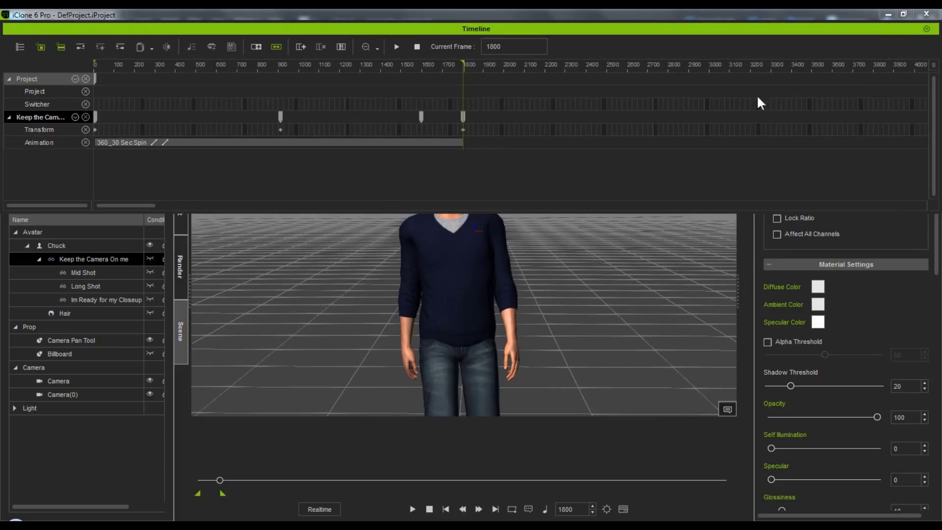
{"action": "left_click", "coordinate": [927, 29]}
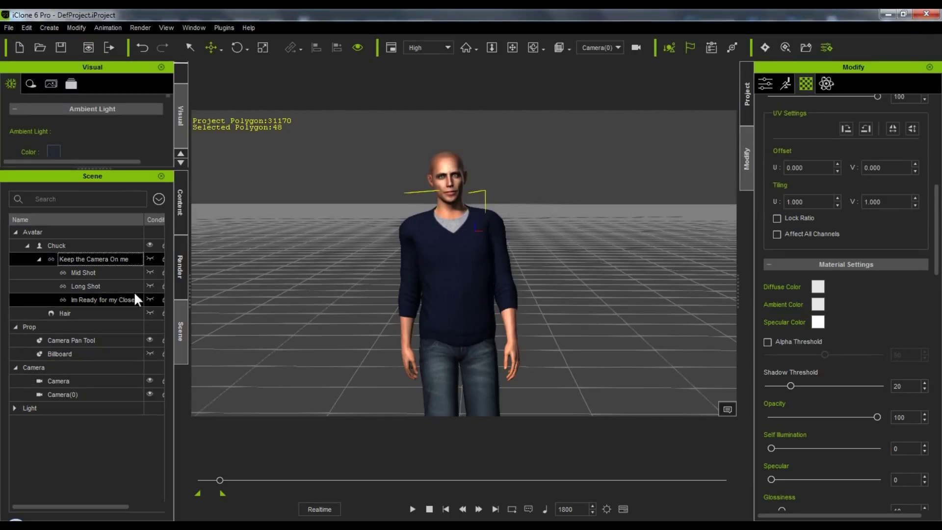
- Make the Billboard prop visible and view the scene through the original Camera
{"action": "left_click", "coordinate": [149, 353]}
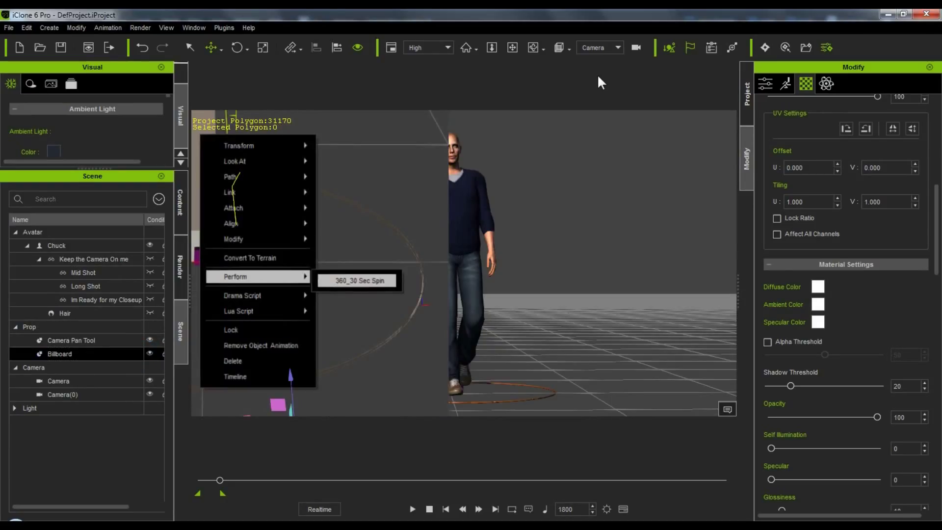